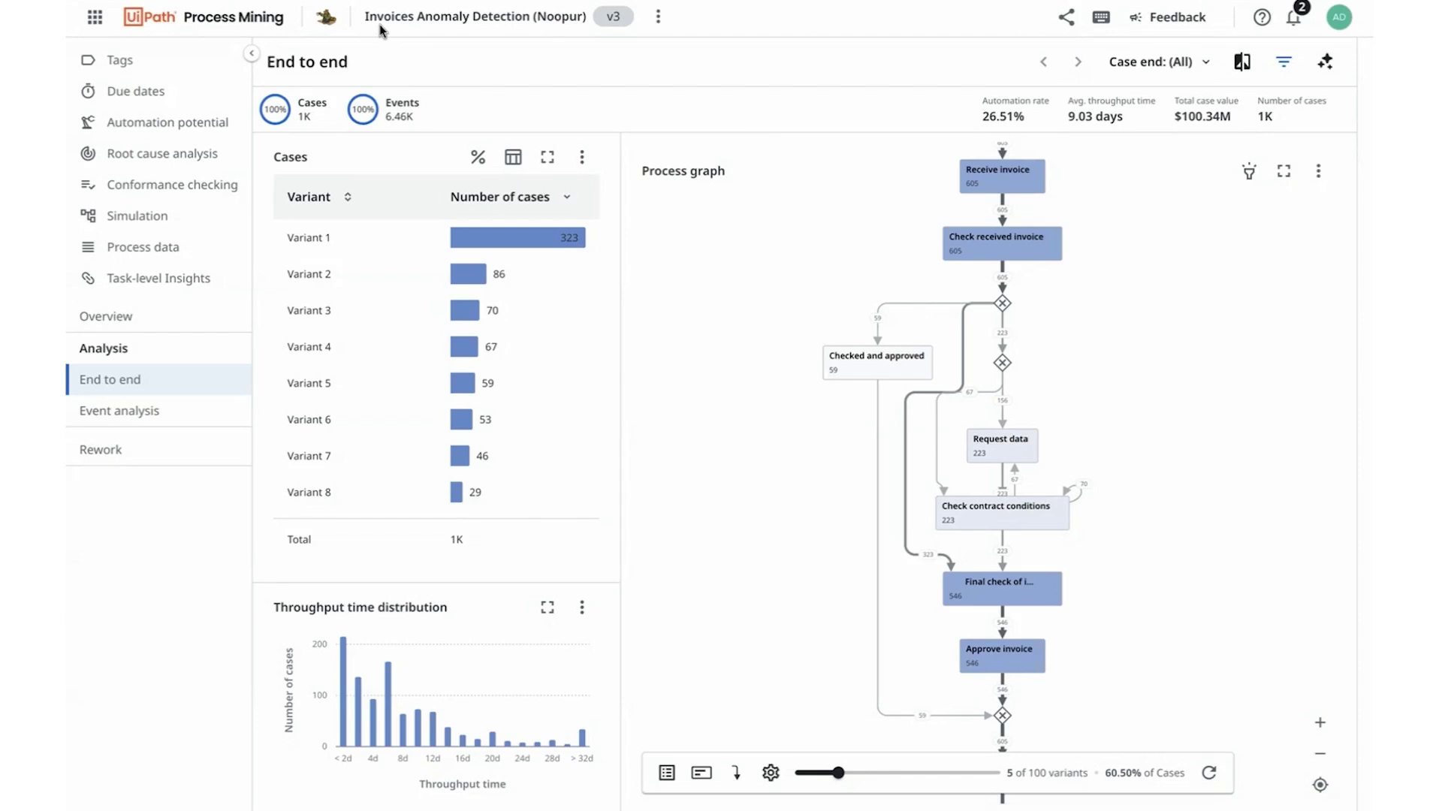
Pan the End to end process graph between Receive invoice and Pay invoice
drag(1173, 531, 1173, 426)
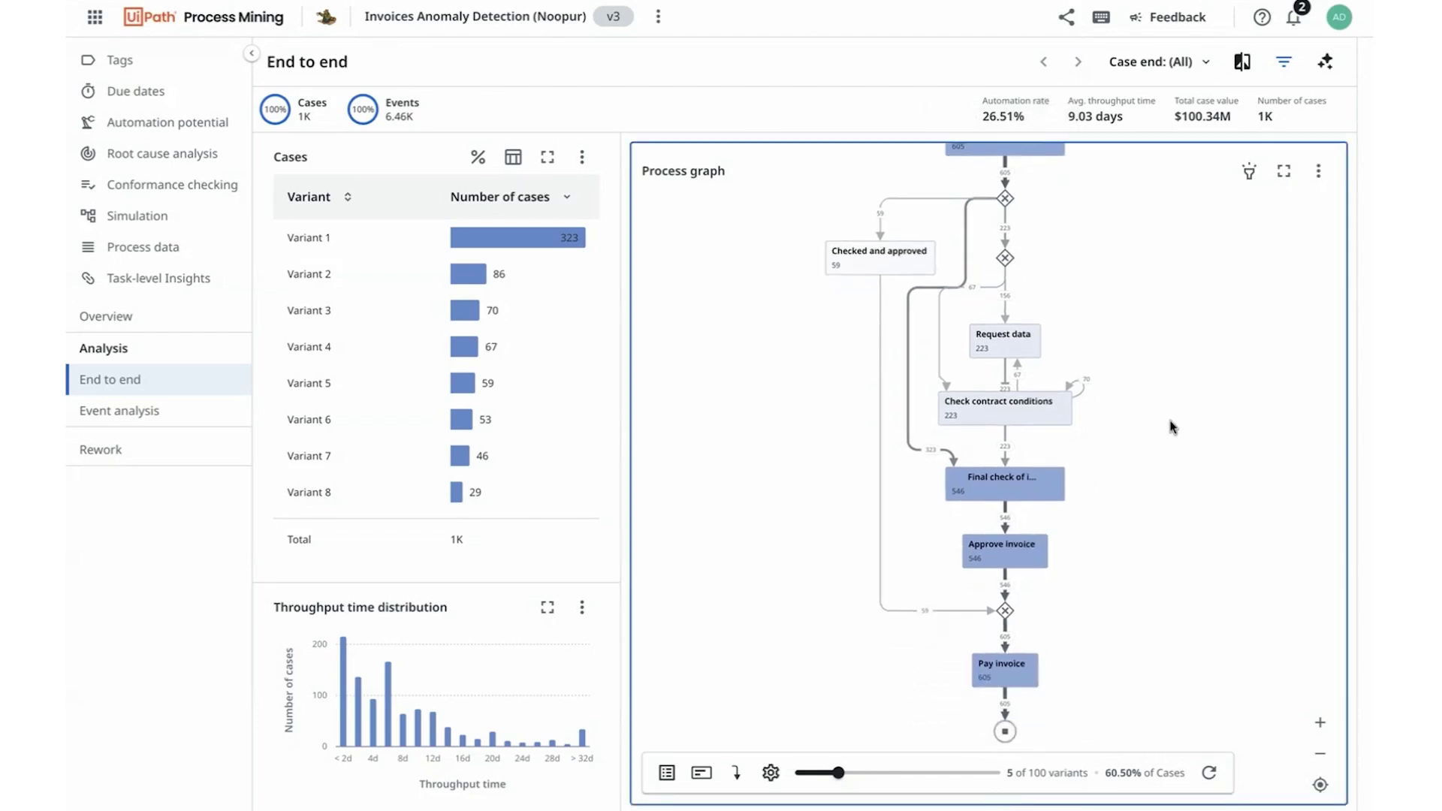
click(775, 105)
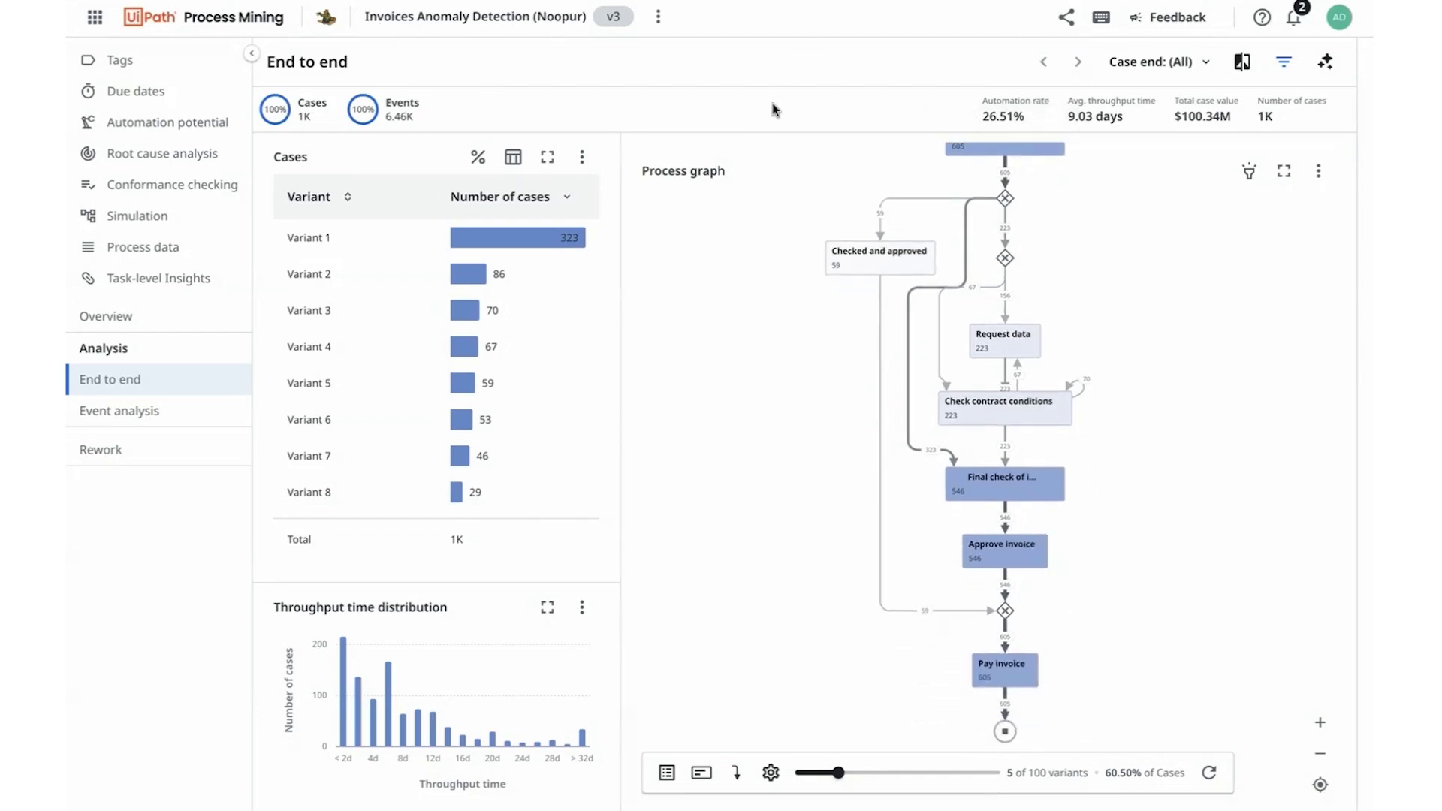
drag(761, 218, 754, 345)
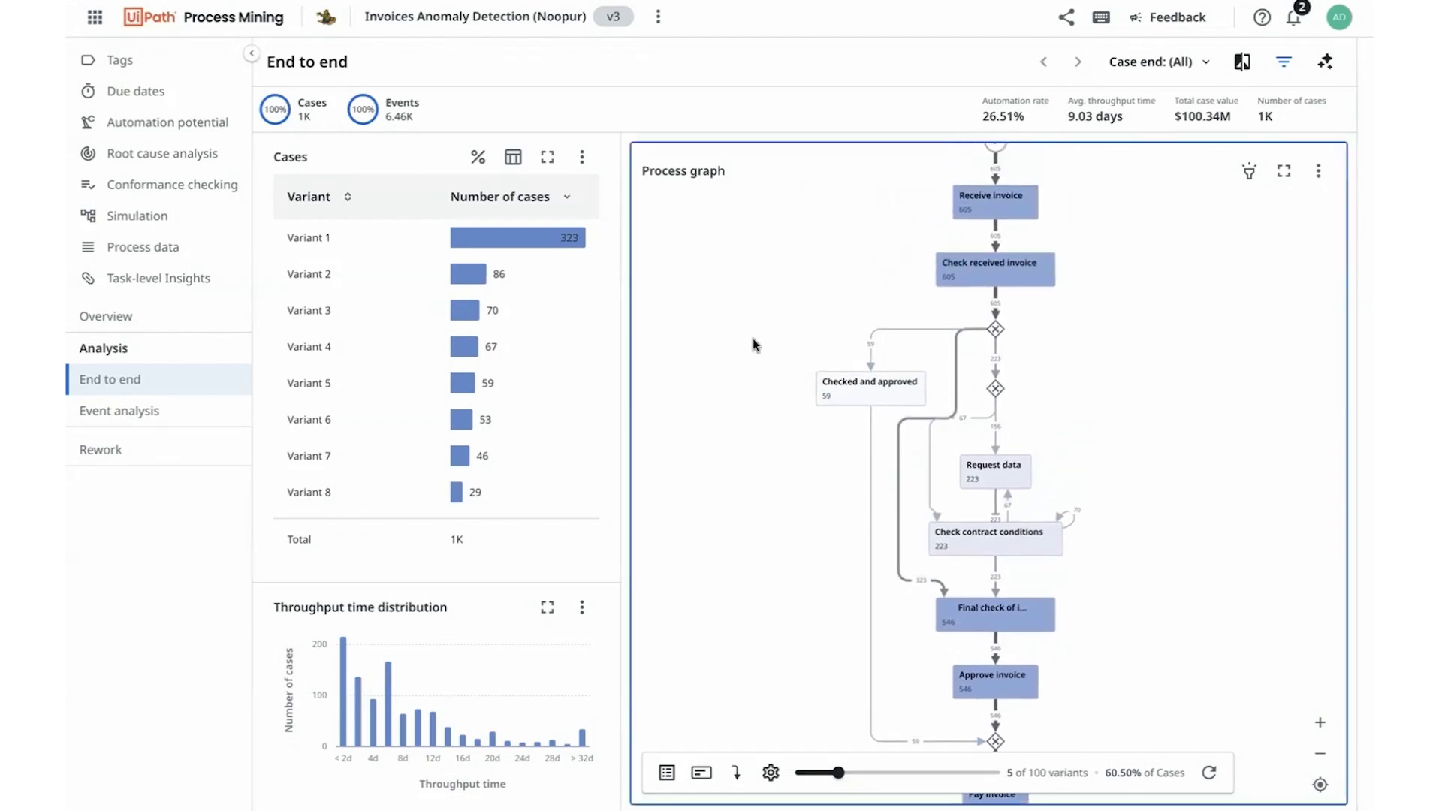
click(740, 107)
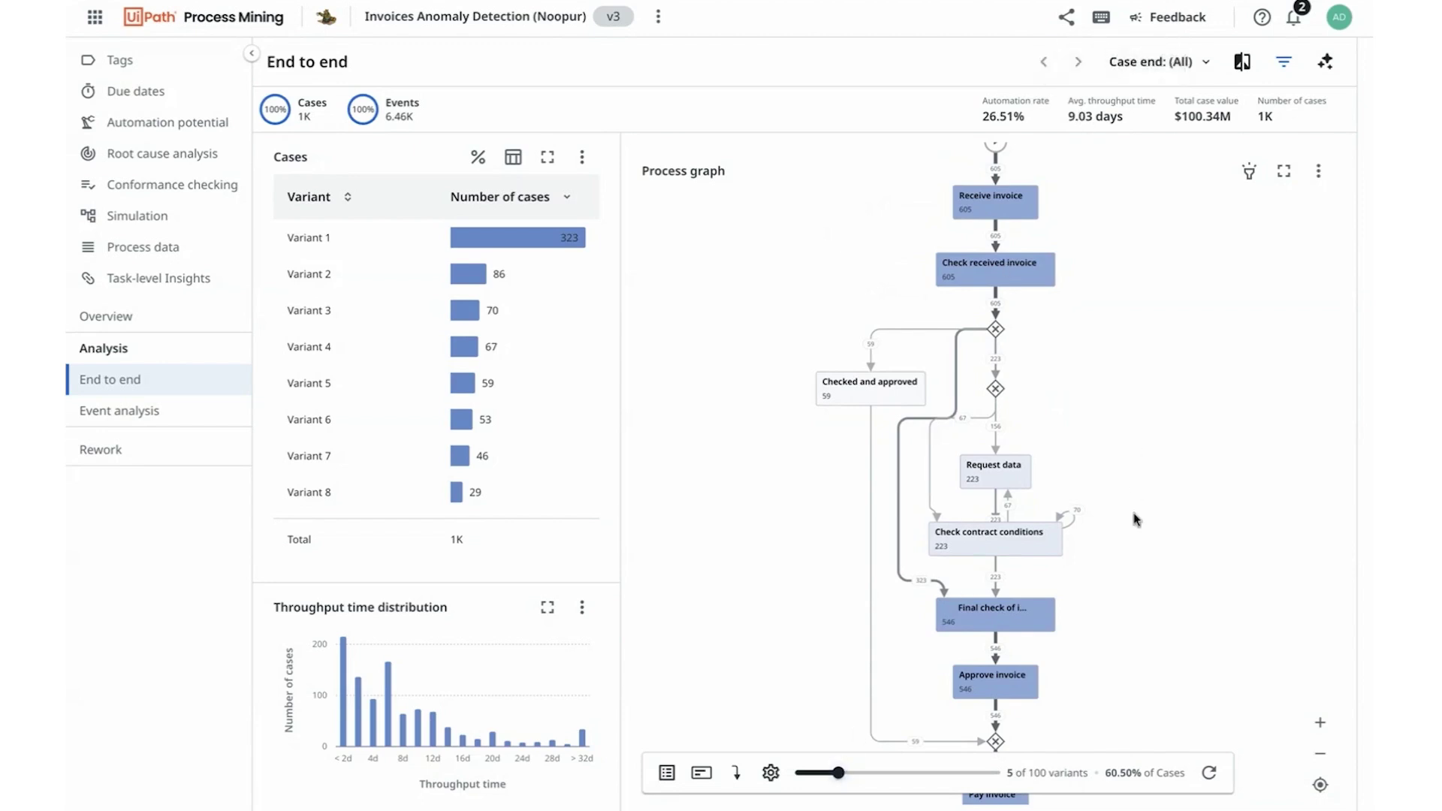
mouse_move(1120, 563)
mouse_down()
mouse_move(1089, 476)
mouse_move(1104, 576)
mouse_up()
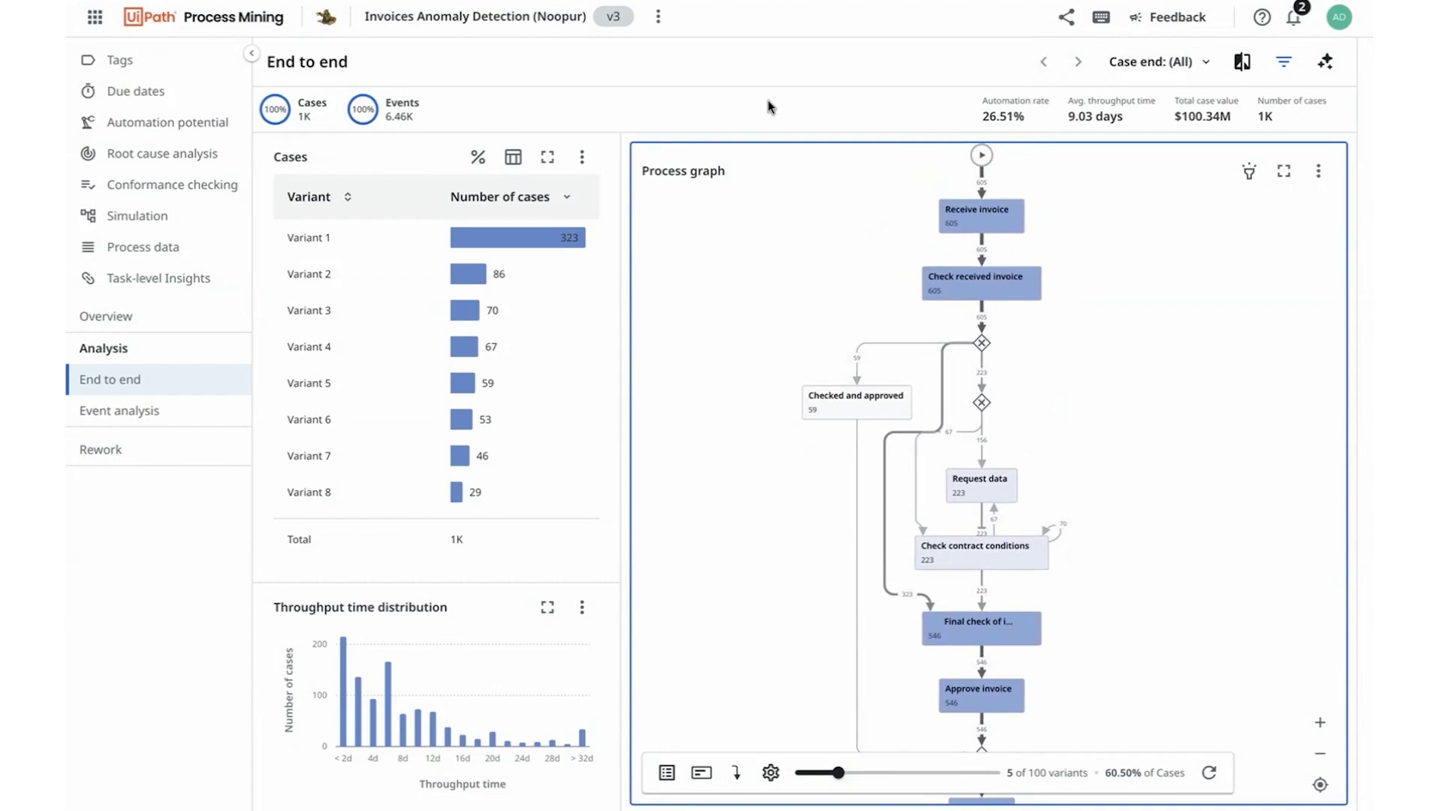
Label activities with average event throughput time, then zoom in and centre the middle activities
click(702, 773)
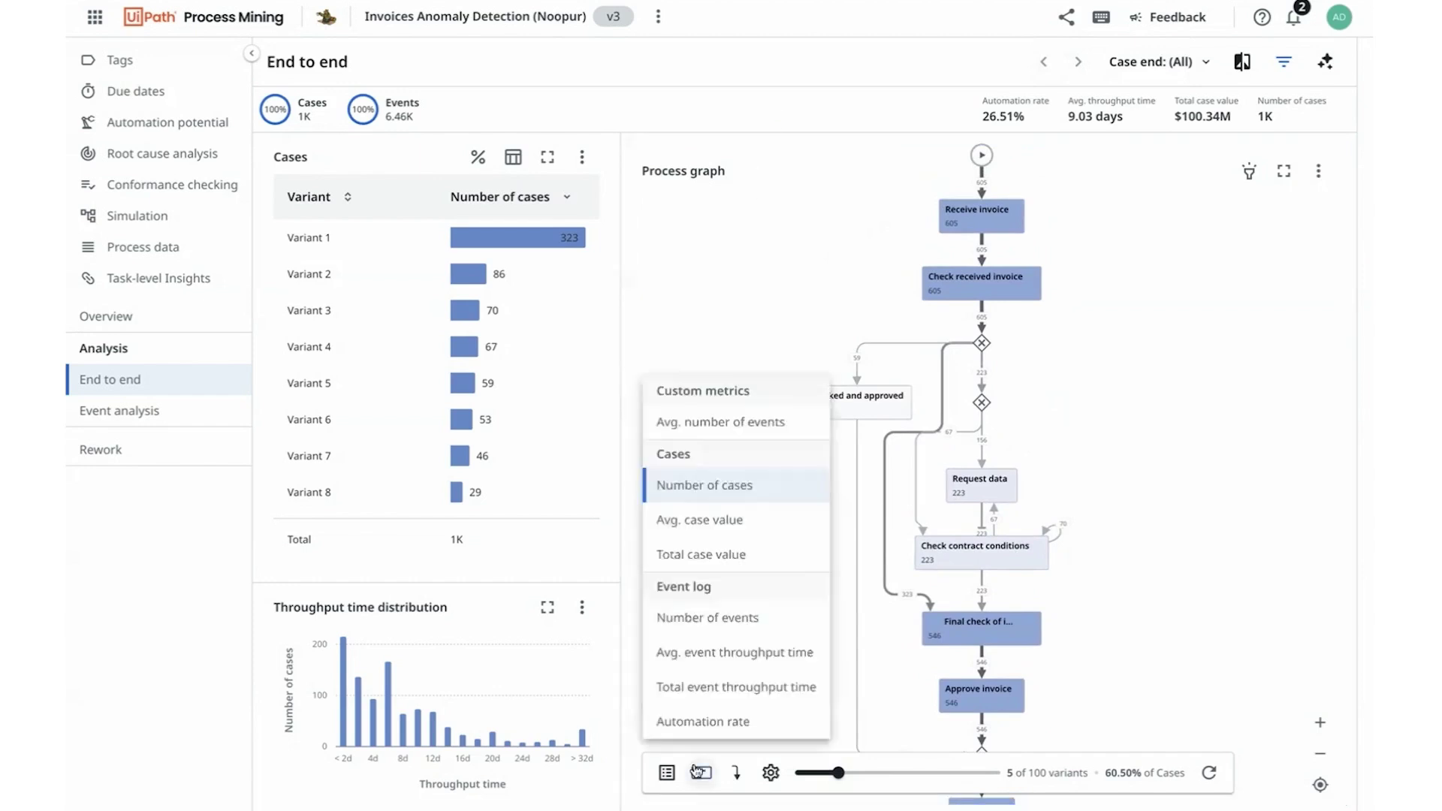
click(697, 661)
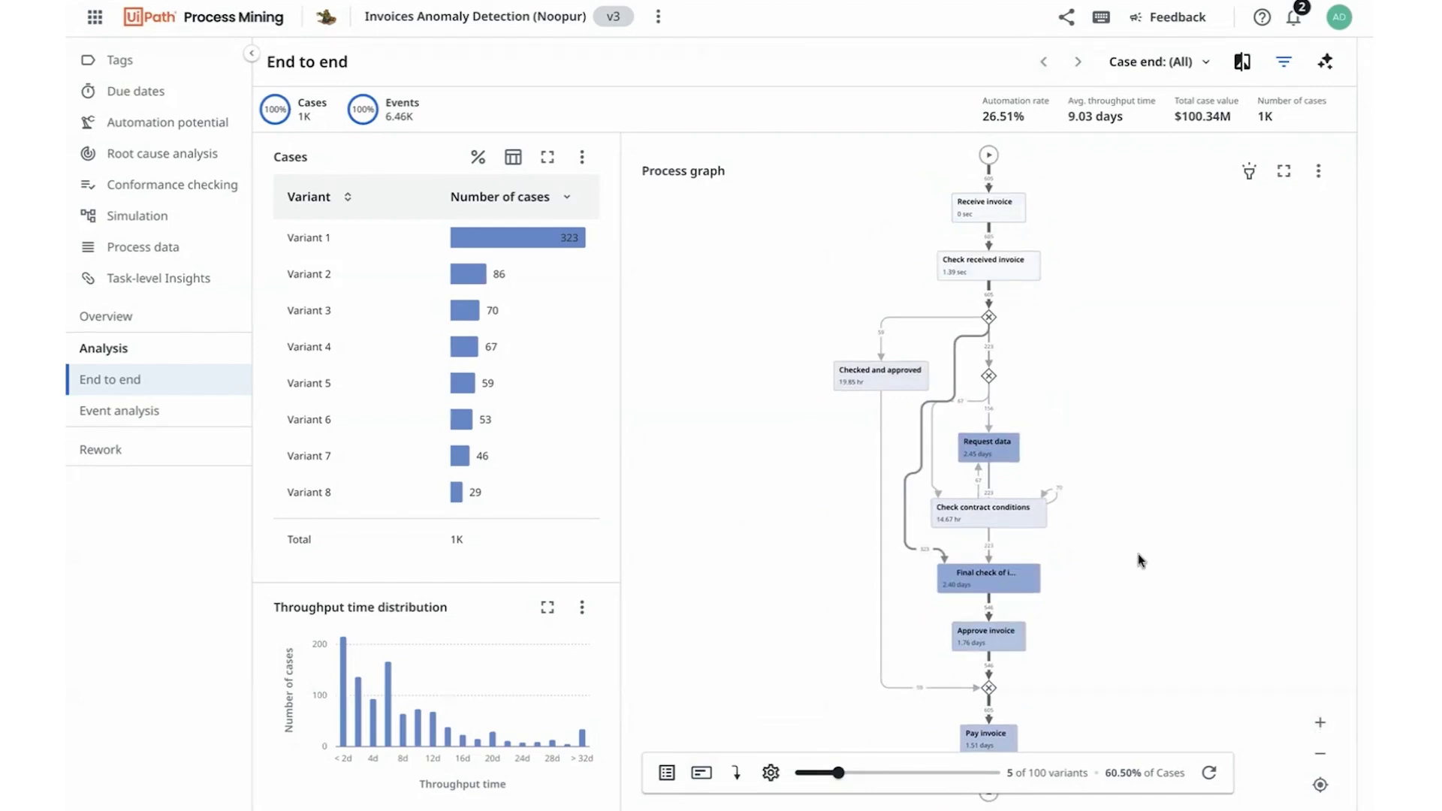
scroll(1142, 562, up, 2)
drag(1034, 376, 1109, 397)
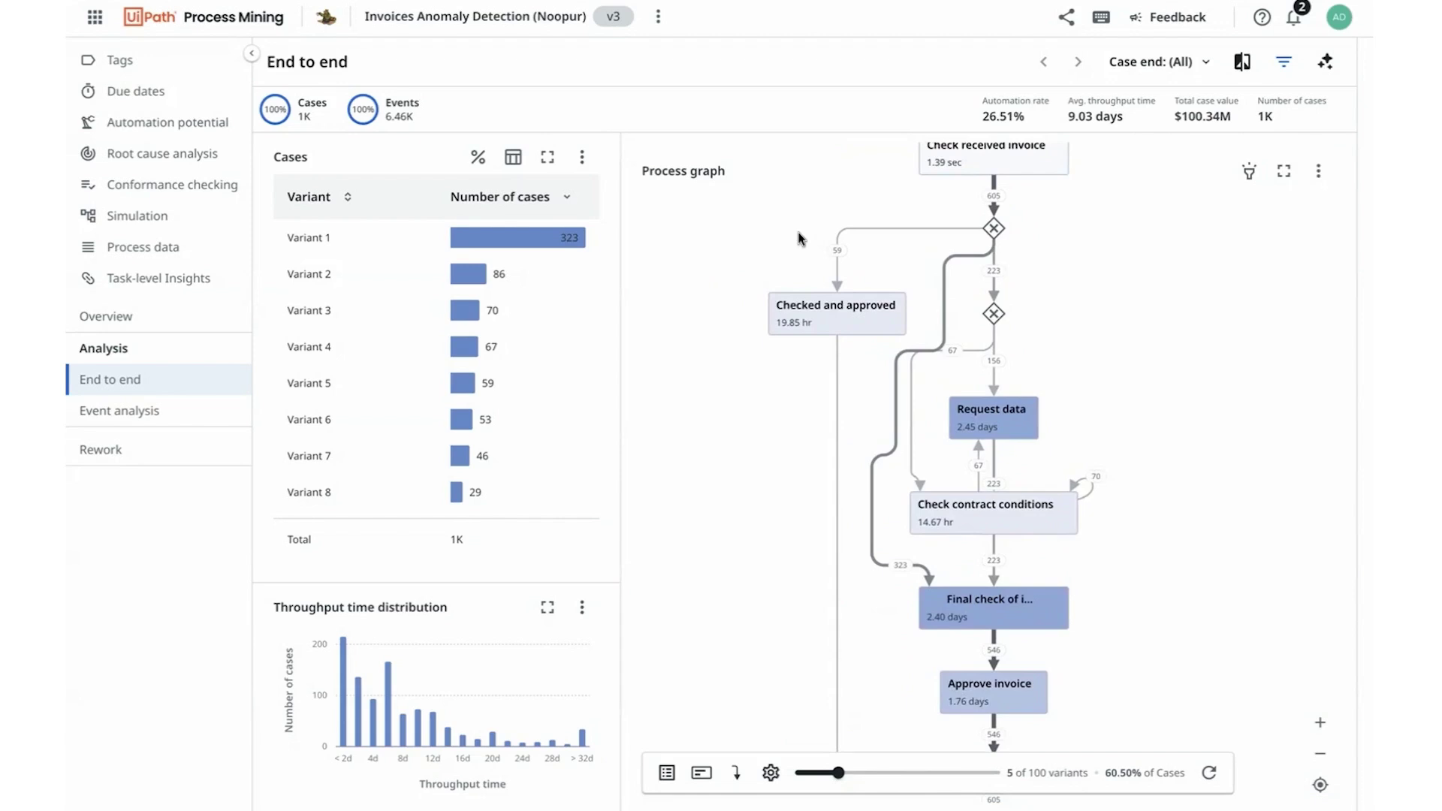
Scroll through the process inefficiency insight cards, then close the overview
click(1248, 174)
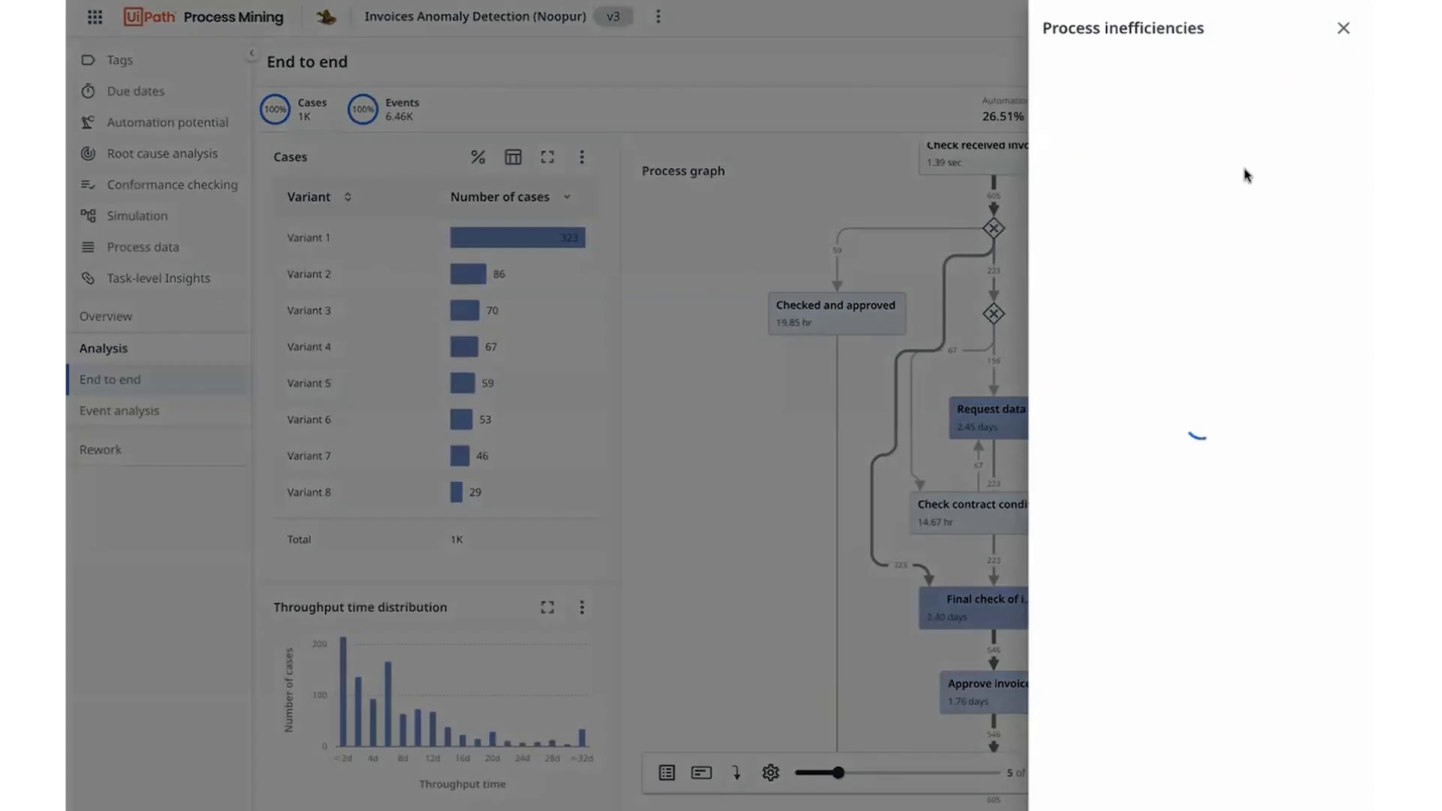
scroll(1246, 170, down, 5)
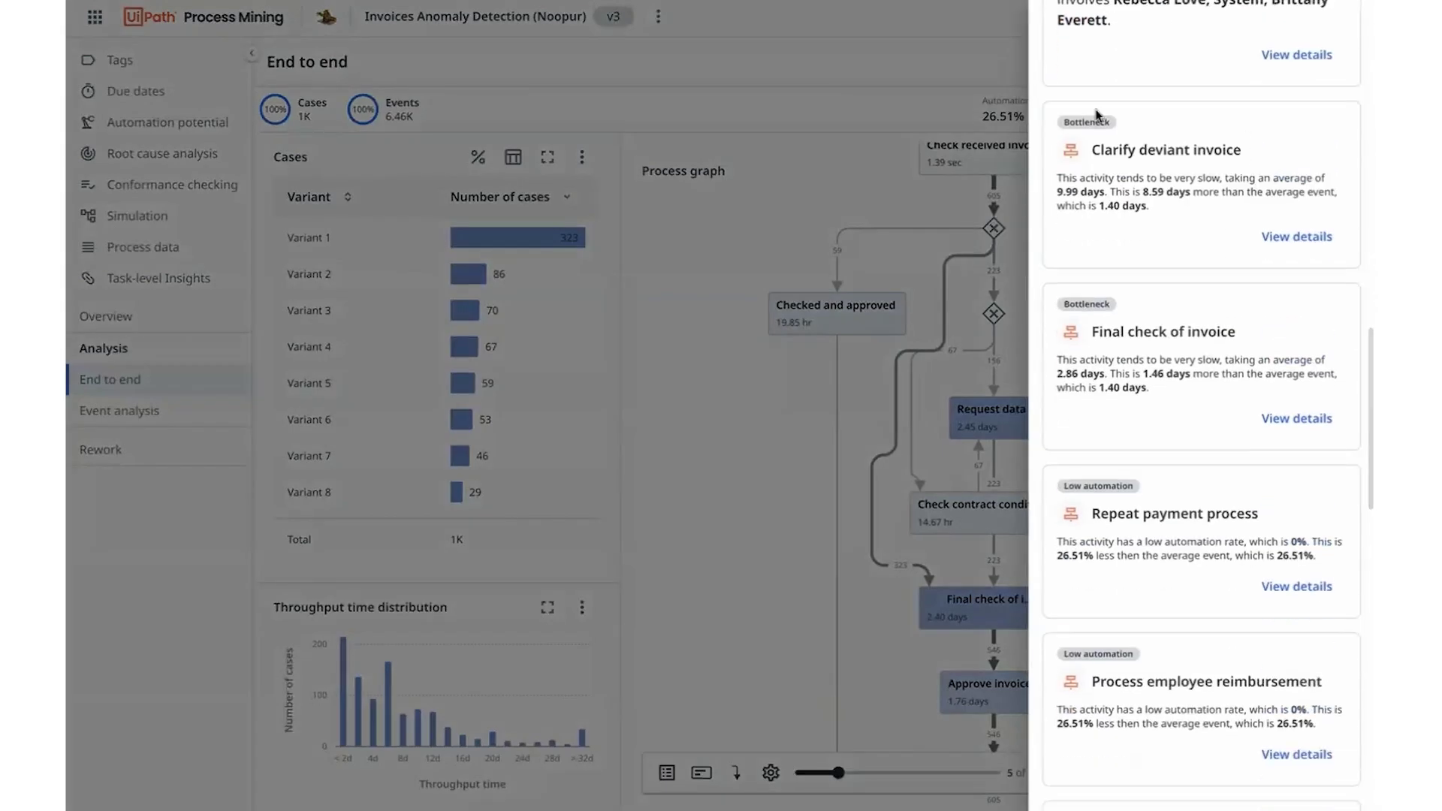
scroll(1088, 470, down, 6)
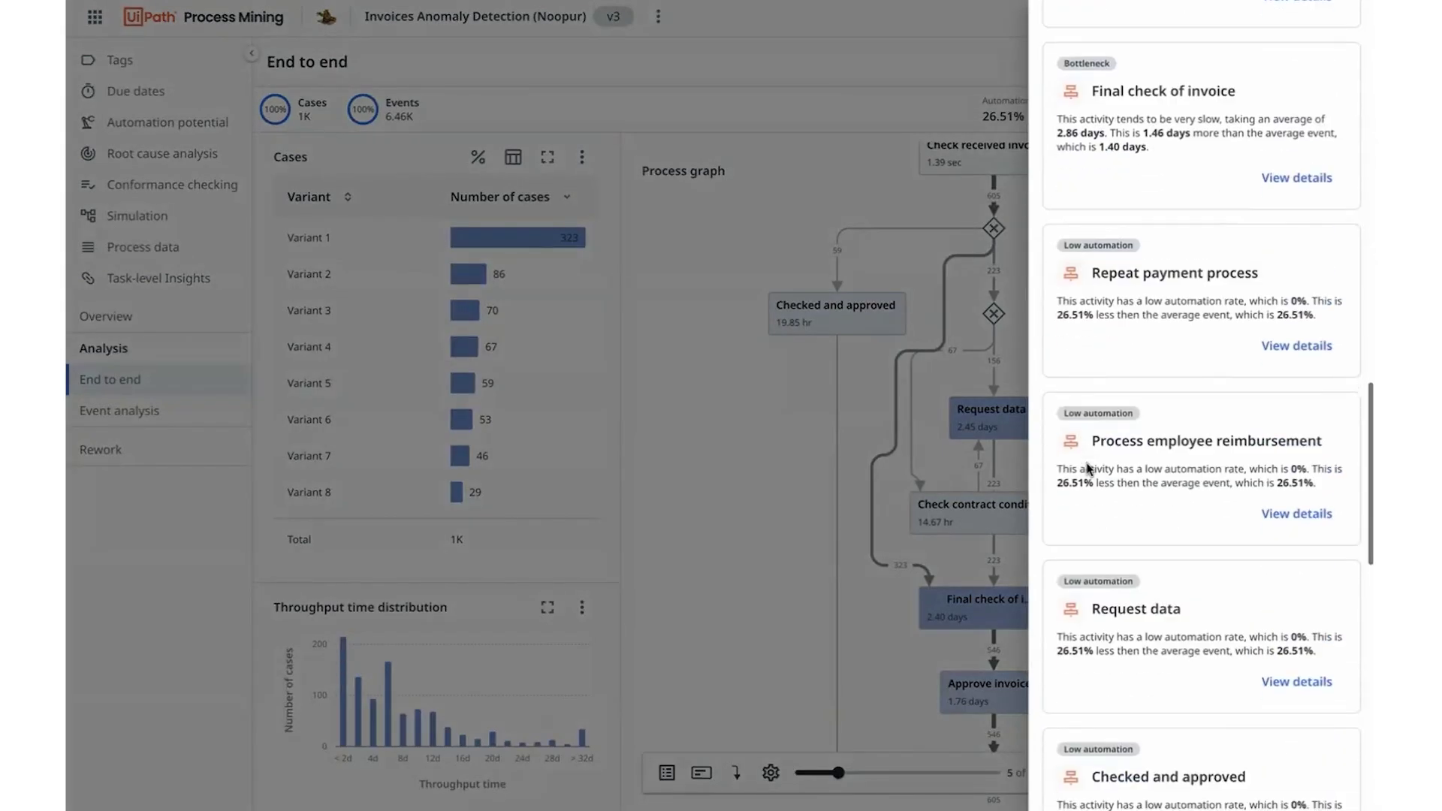
scroll(1096, 462, up, 3)
scroll(1093, 499, up, 3)
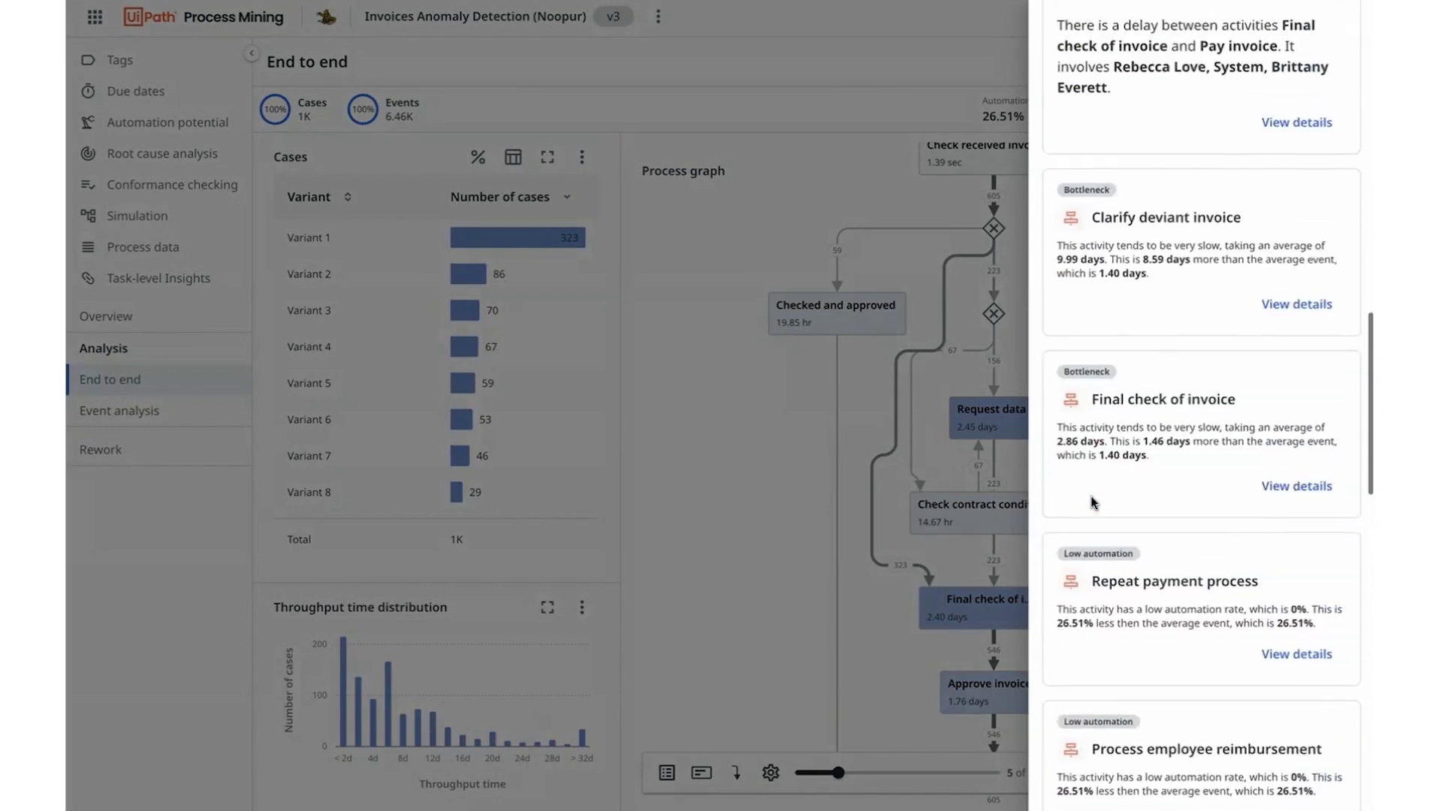
scroll(1093, 502, down, 1)
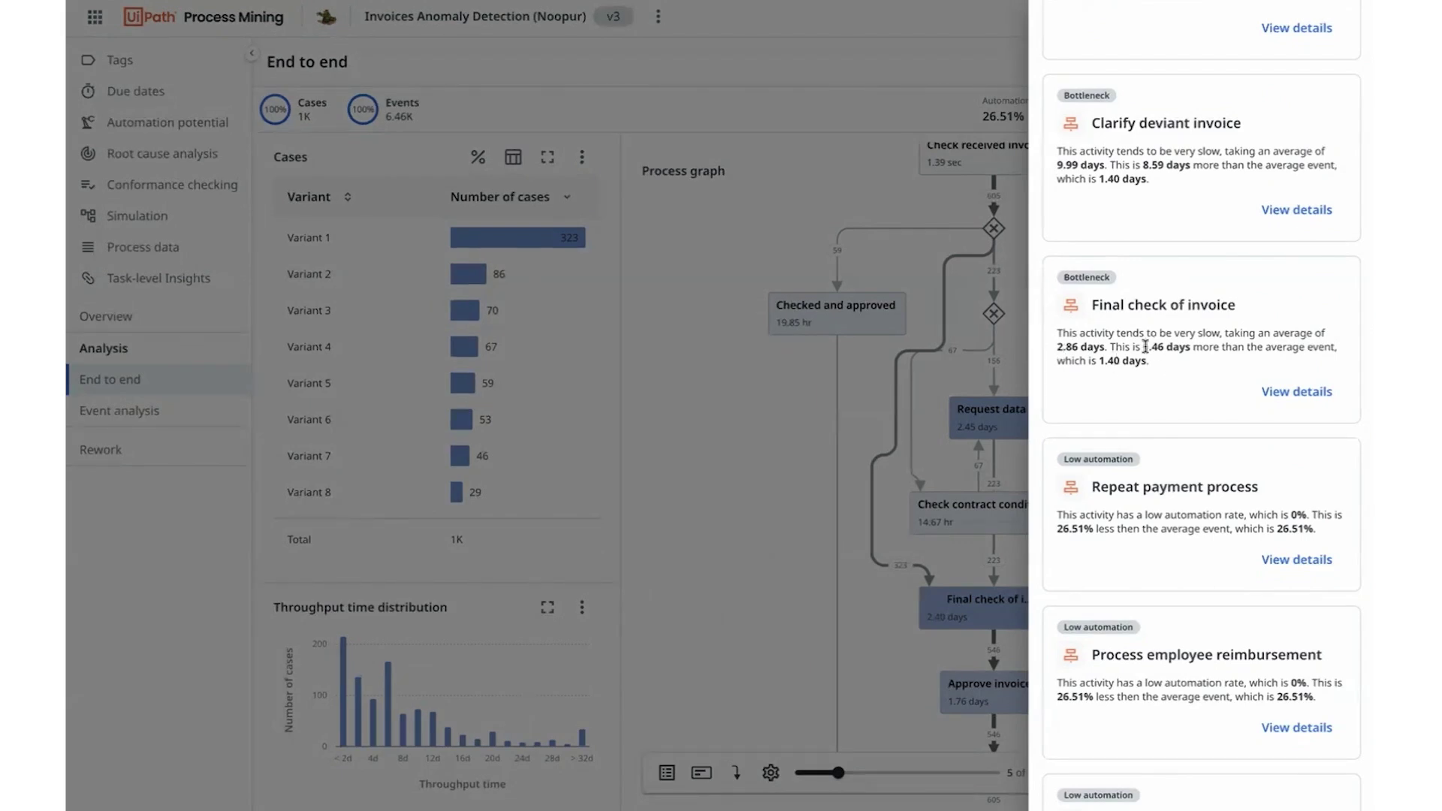
click(783, 160)
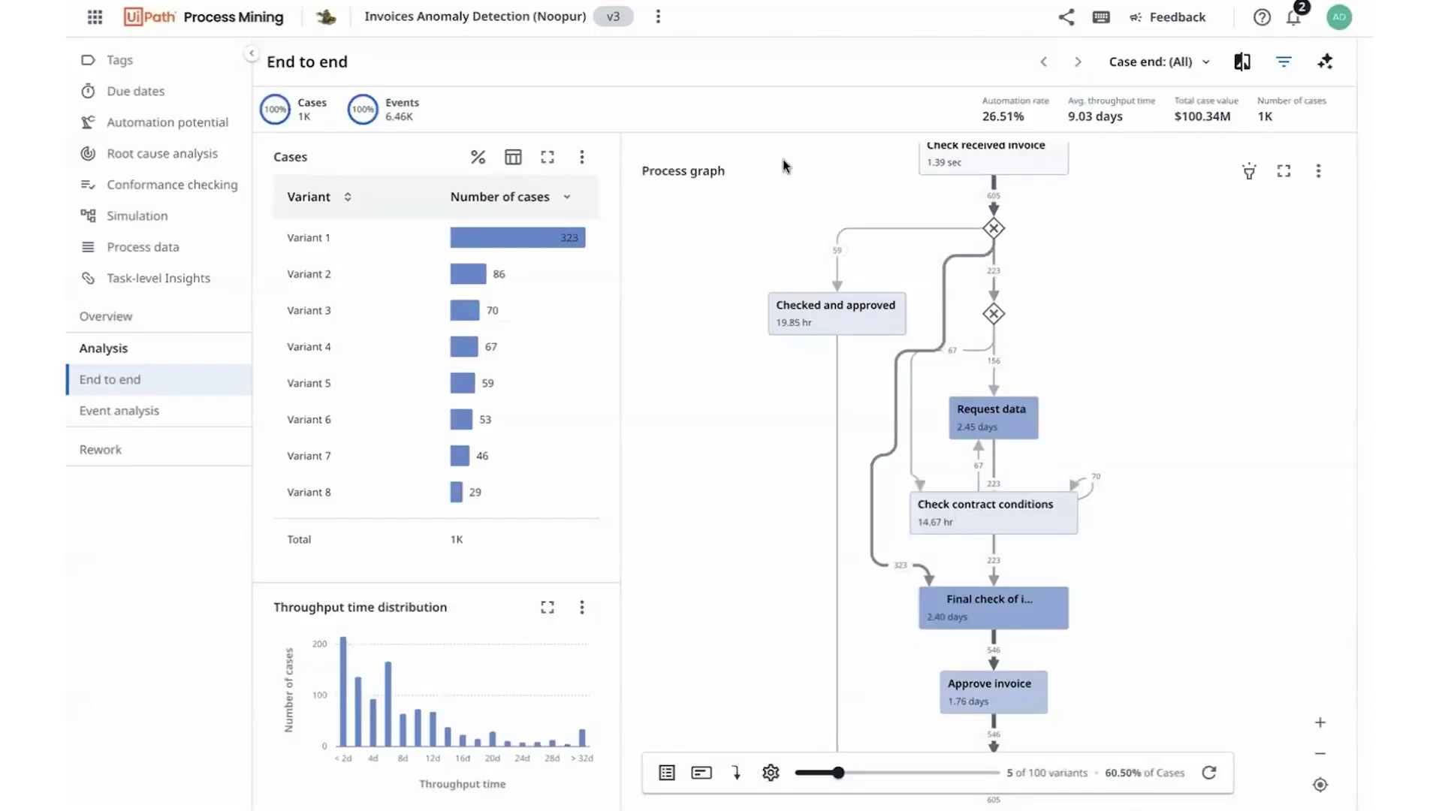
mouse_move(1005, 620)
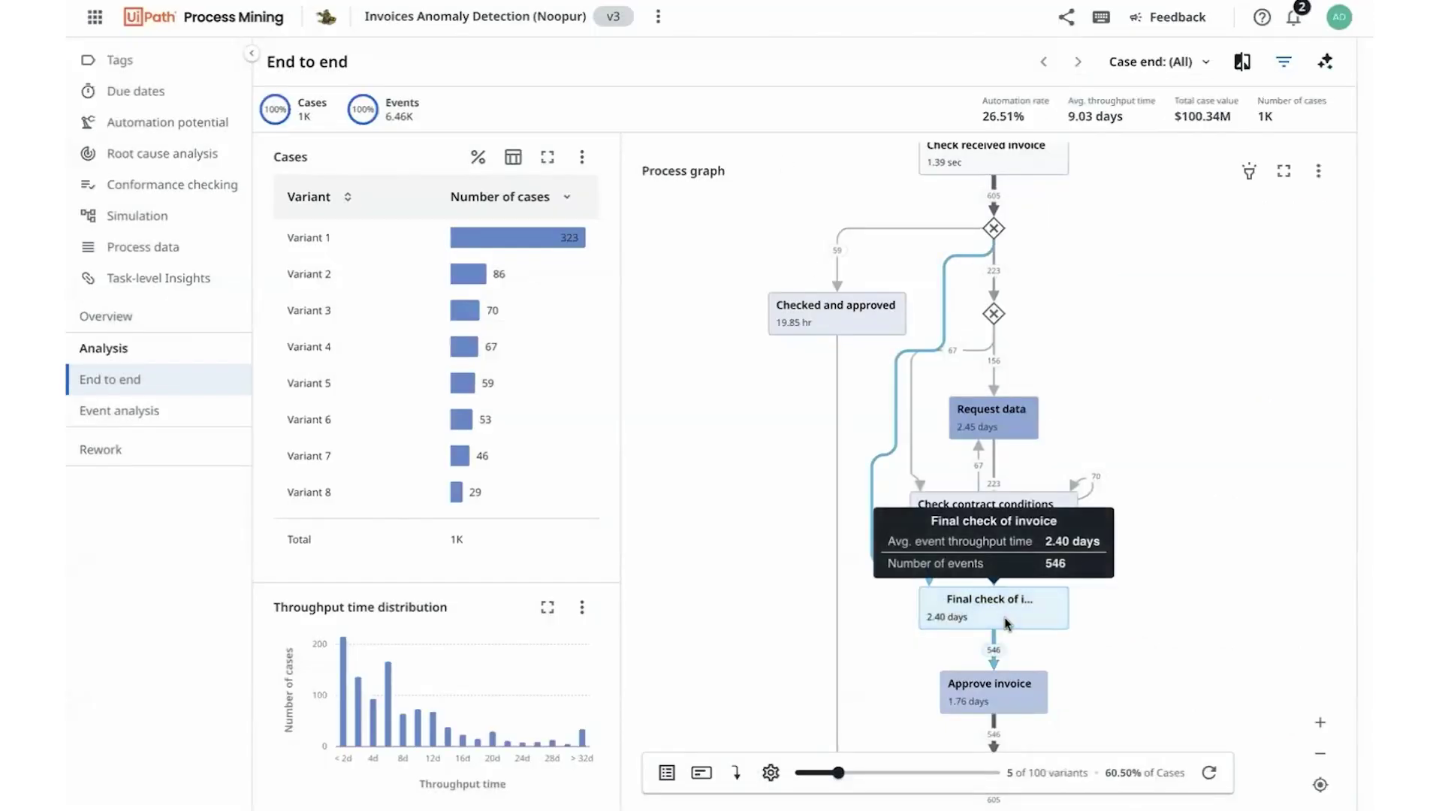
Filter the dashboard with the AI suggestion for 'cases with Final check of Invoice', leaving 904 cases
click(1286, 63)
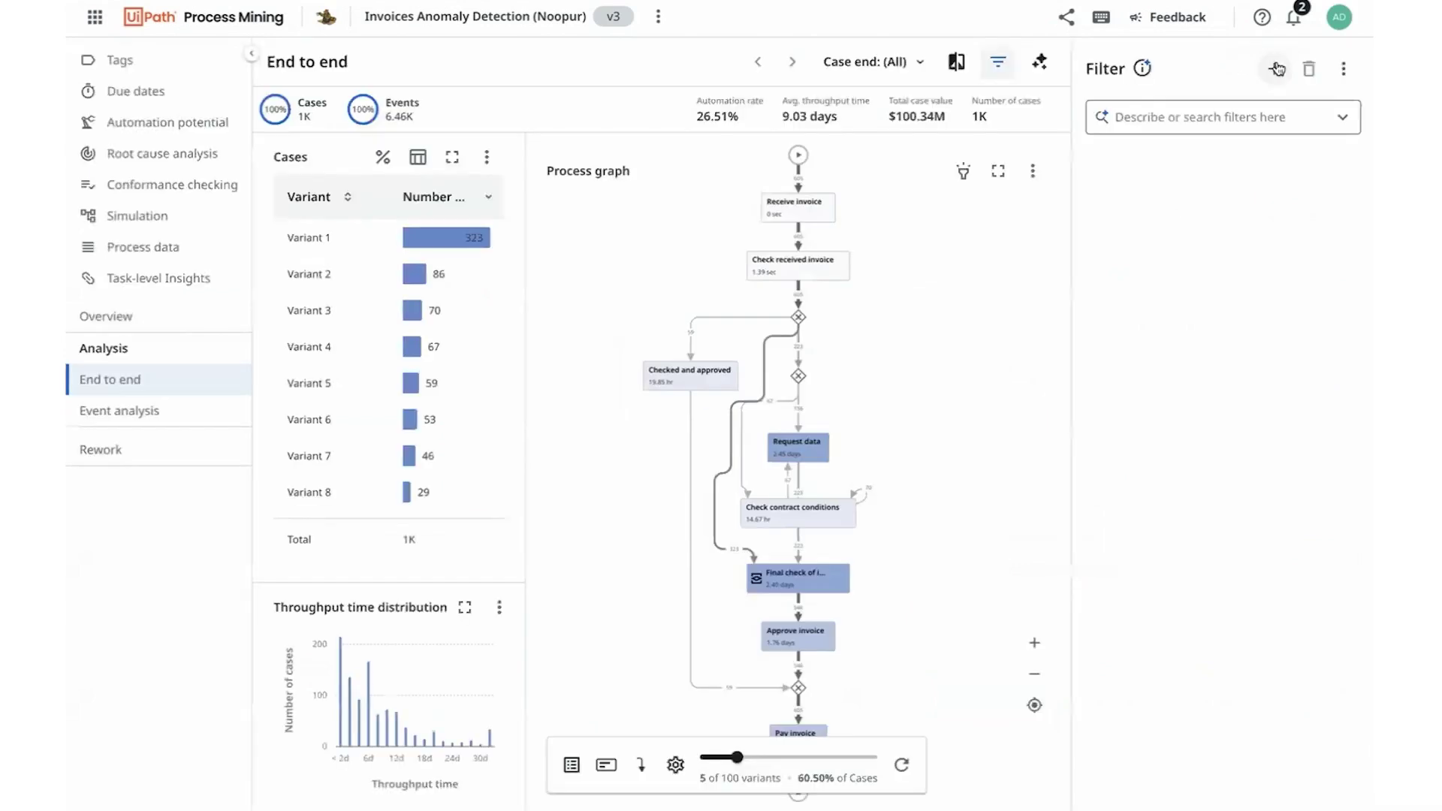
click(1174, 122)
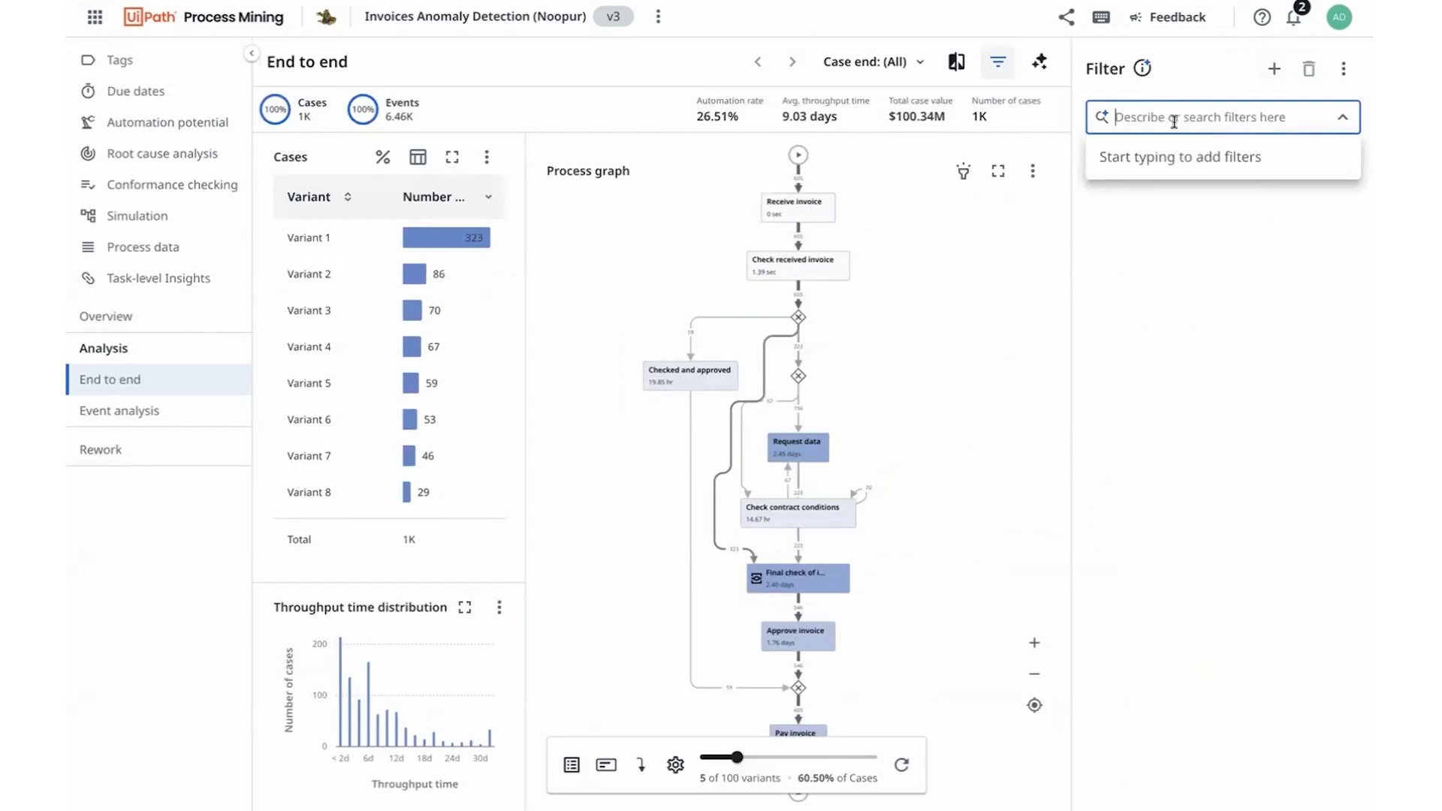
text(cases wit)
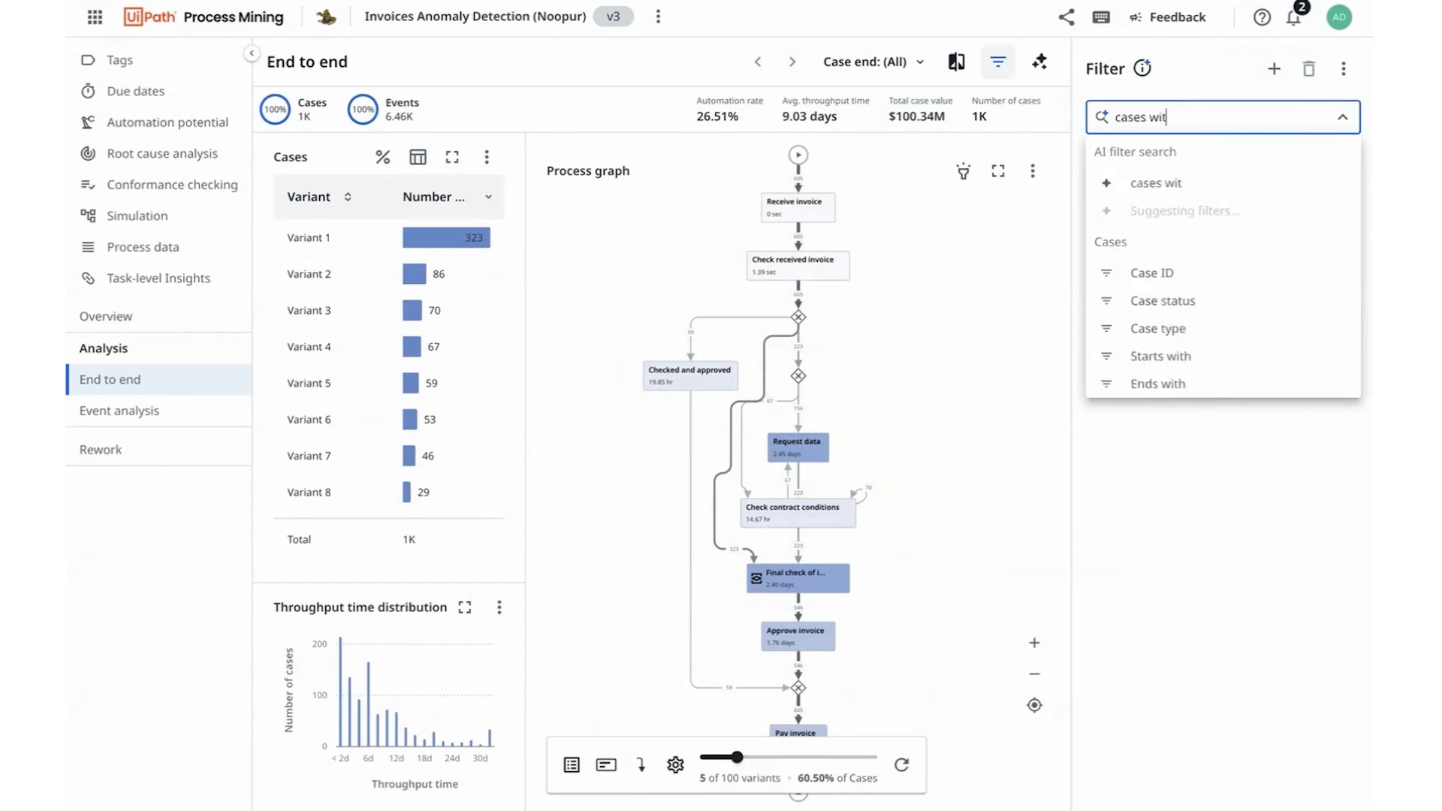
text(h Final che)
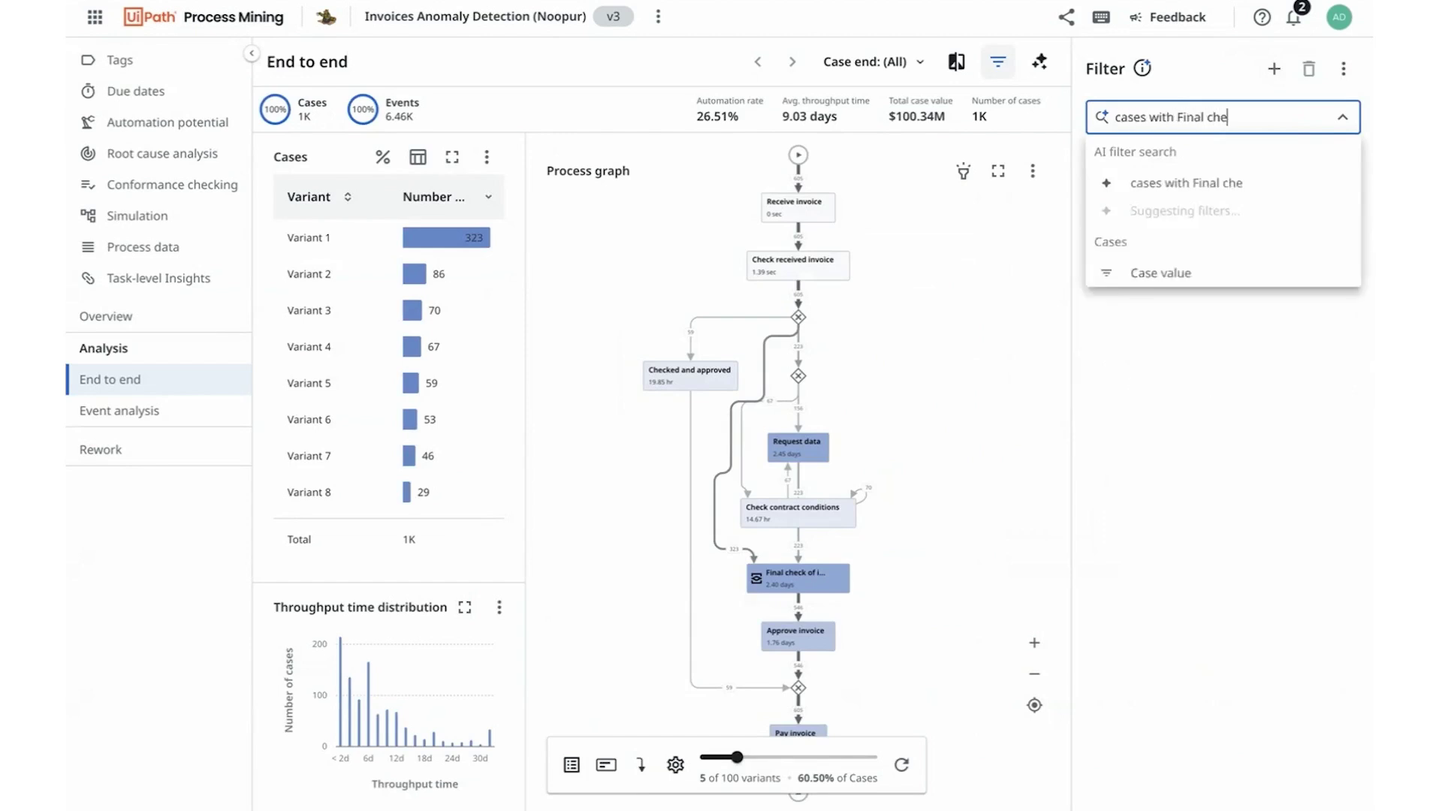
text(ck of Invoice)
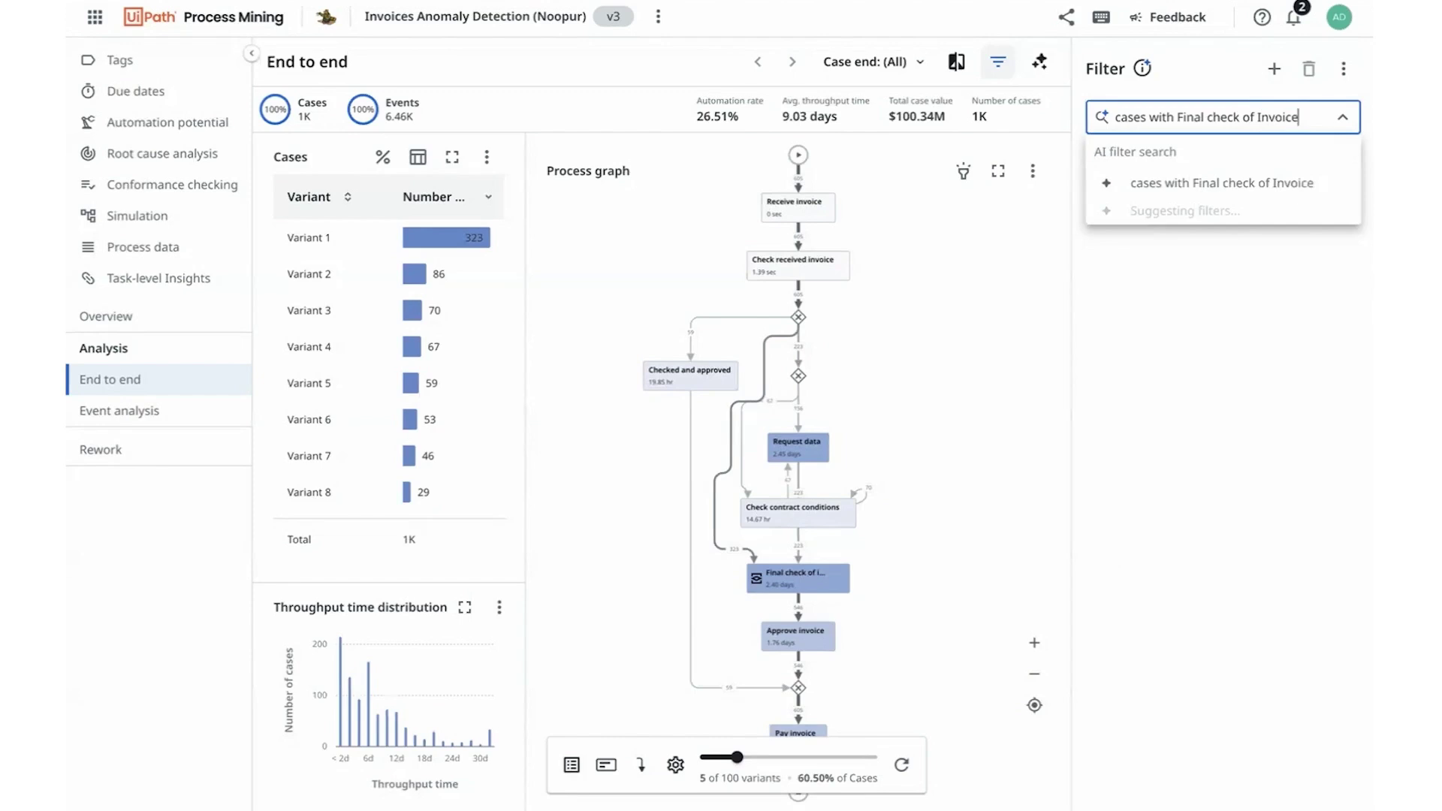
click(1181, 182)
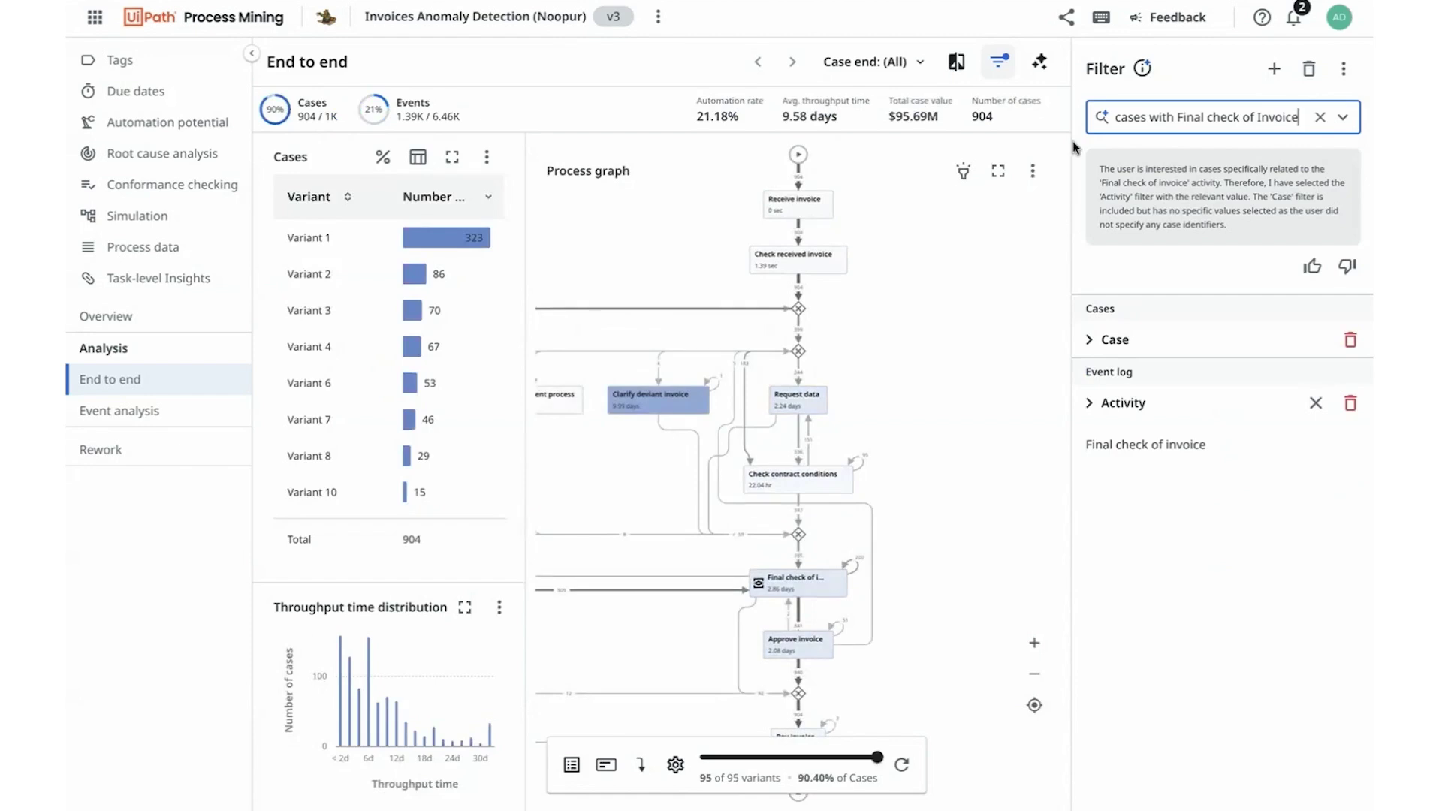
click(1000, 68)
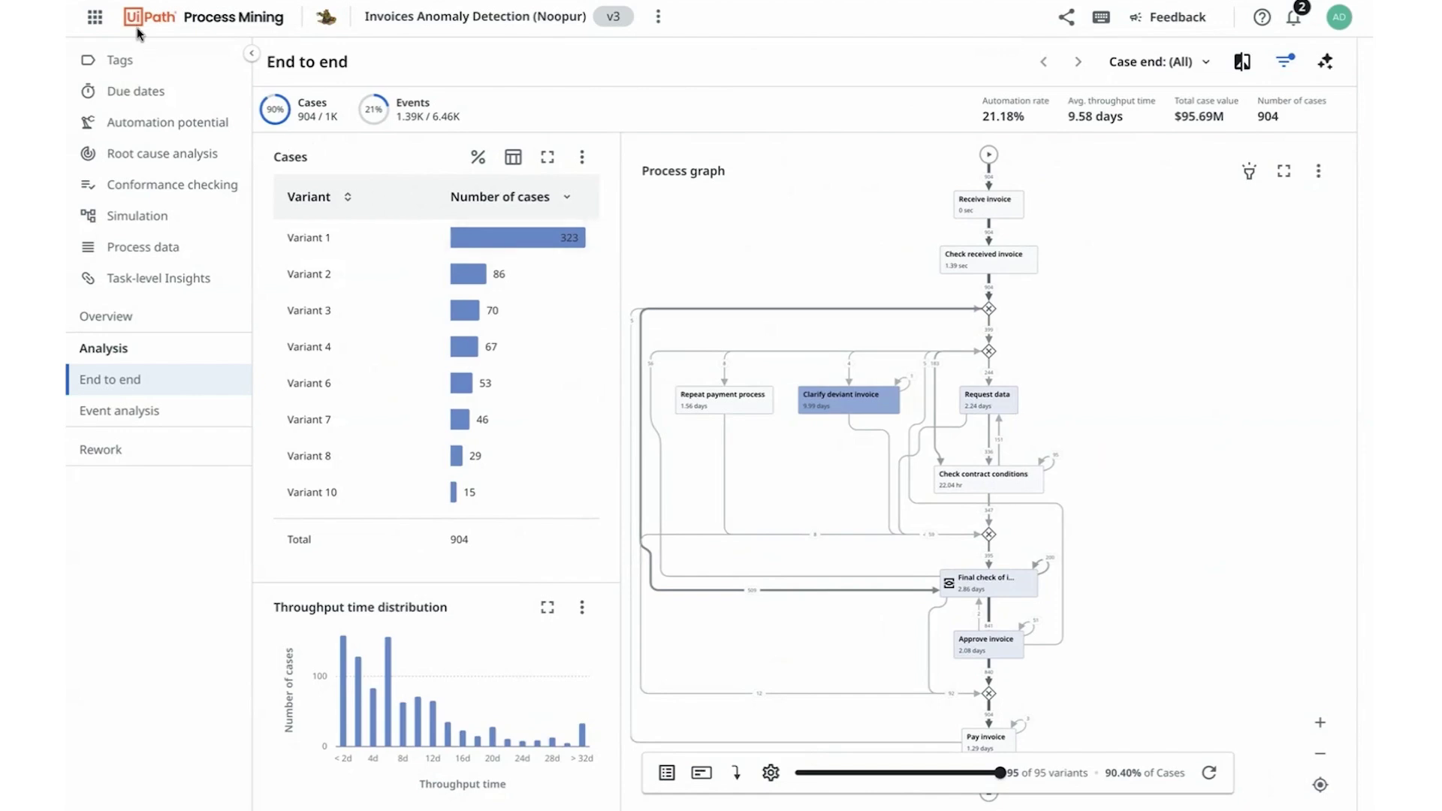
Pan the filtered graph from its end back to Receive invoice and select Clarify deviant invoice
drag(1125, 499, 1129, 435)
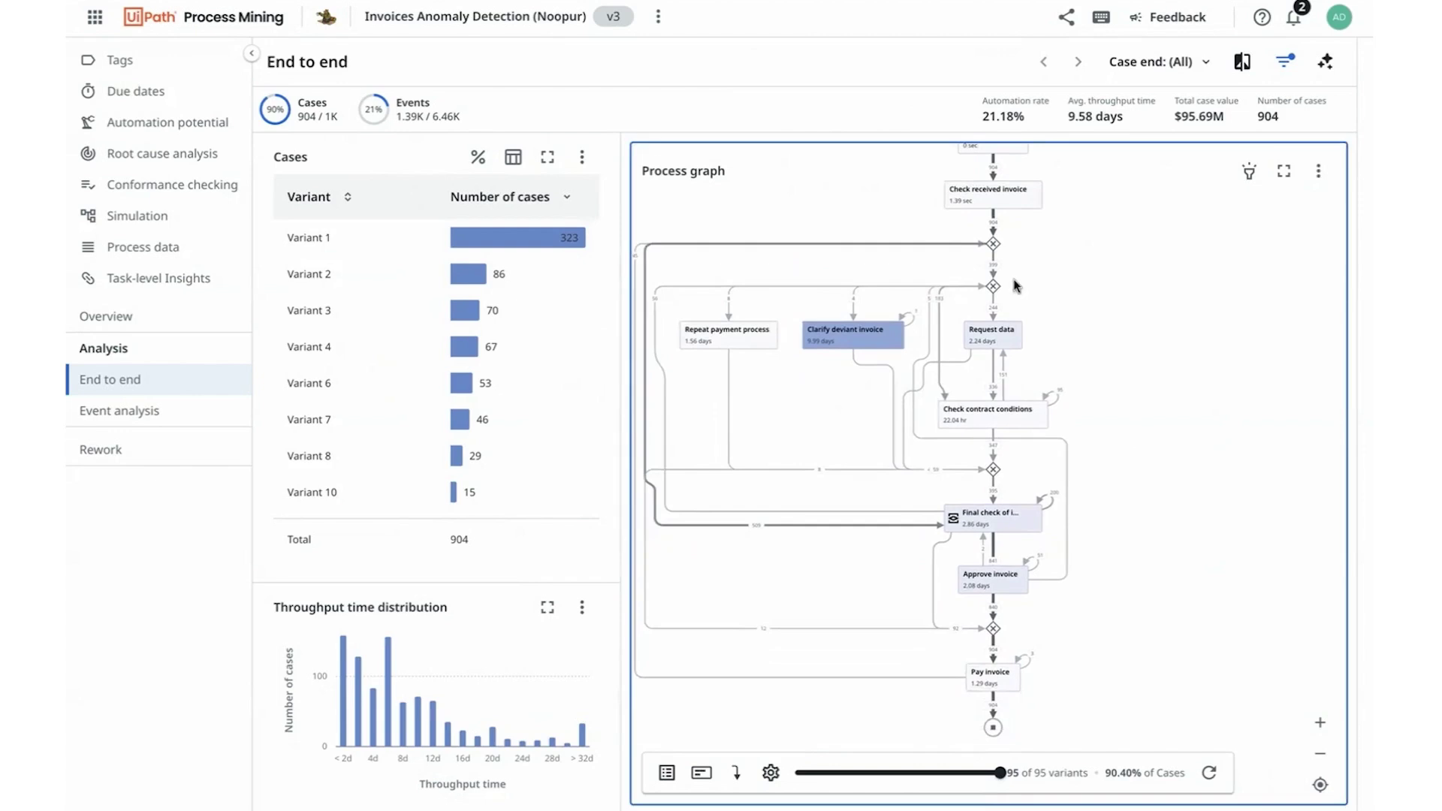
drag(711, 205, 773, 288)
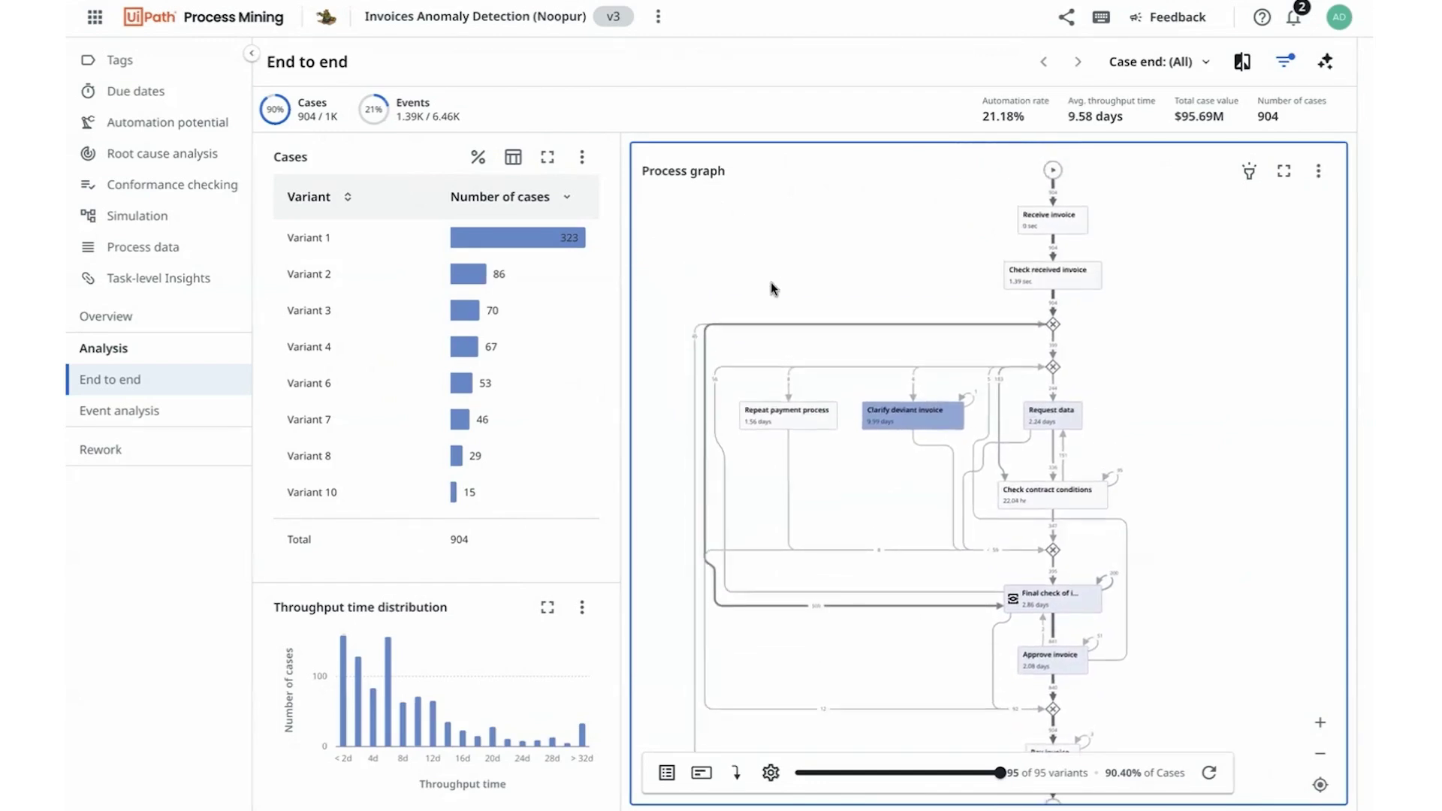
click(921, 418)
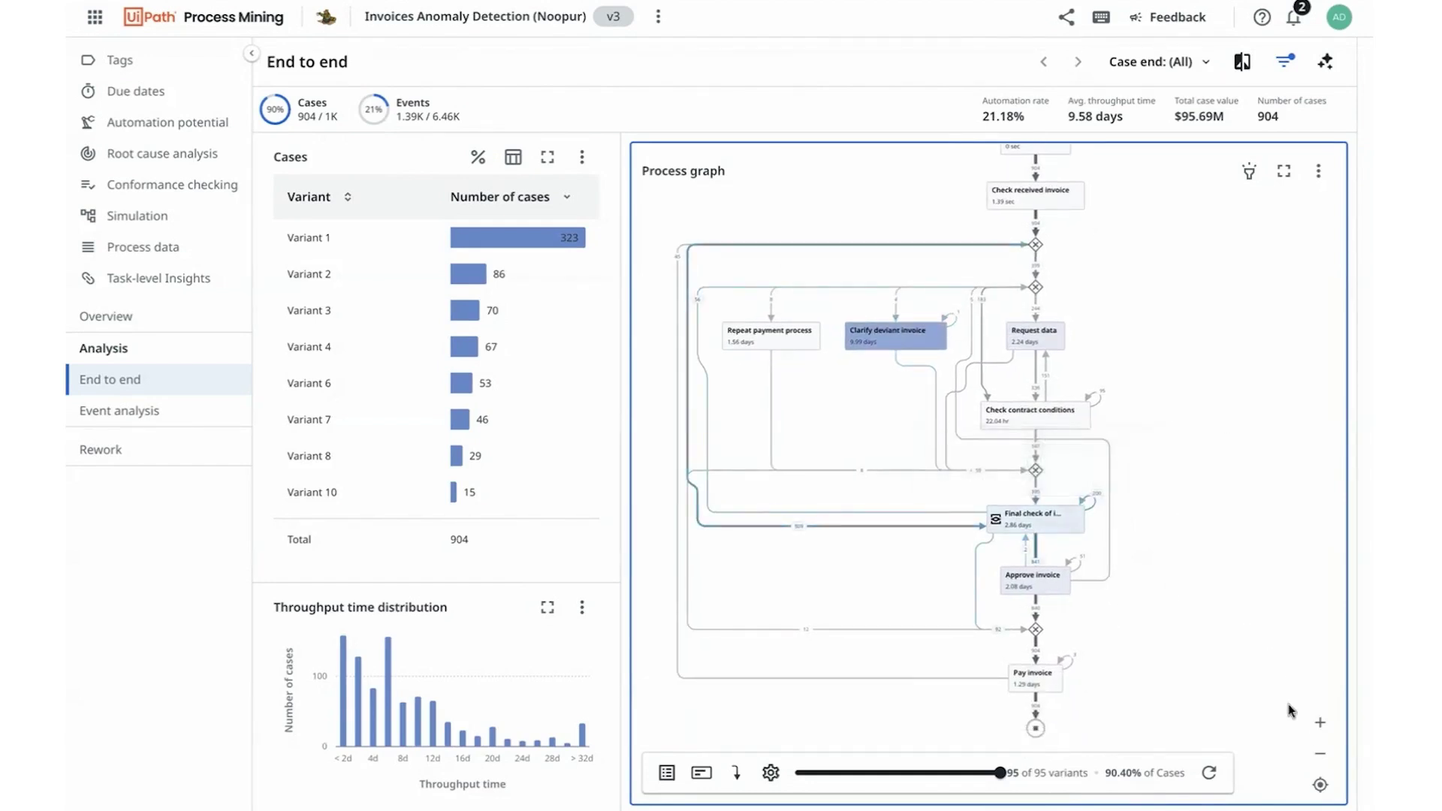
Zoom in and inspect Final check of invoice, averaging 2.86 days over 1,388 events
click(1321, 723)
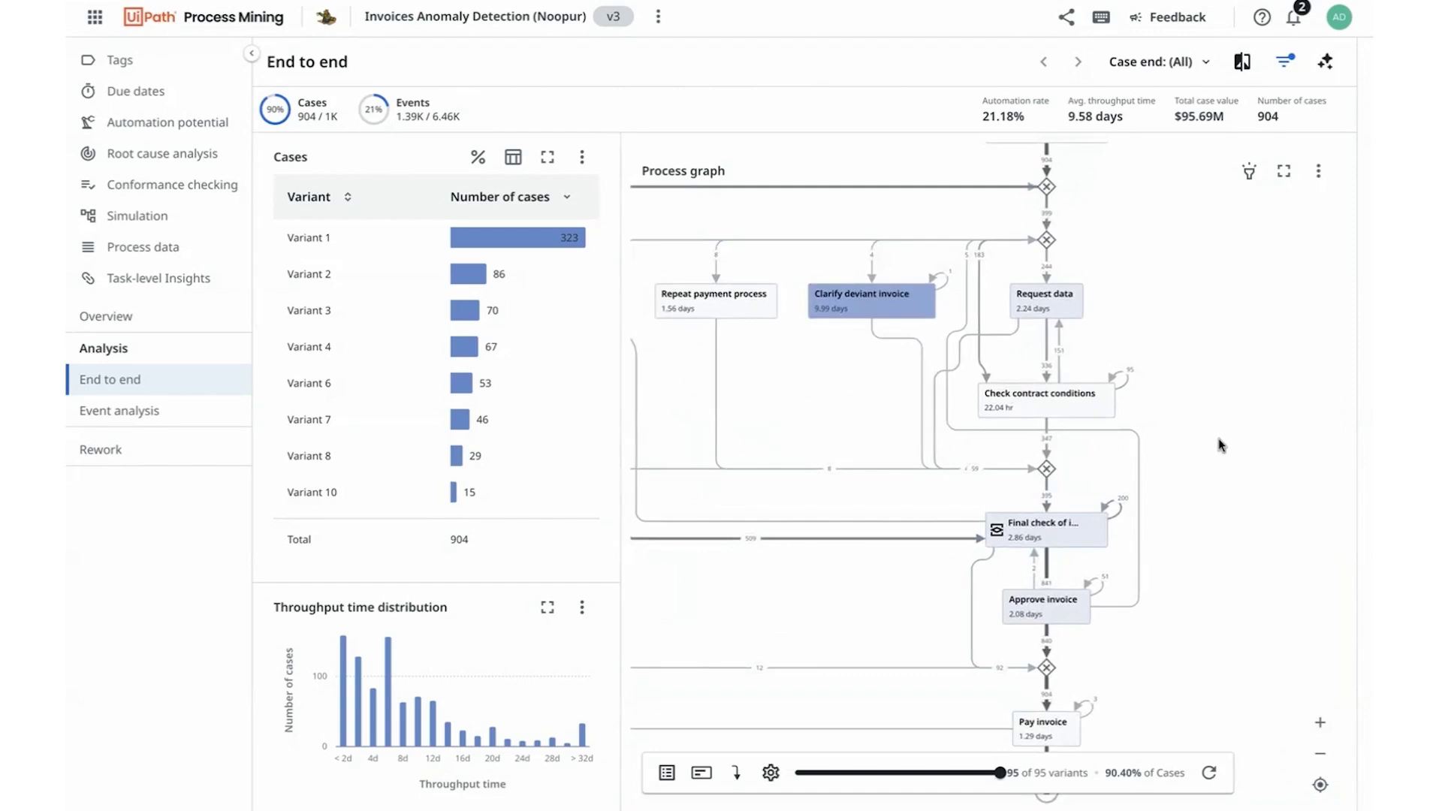
mouse_move(1125, 506)
mouse_move(1042, 500)
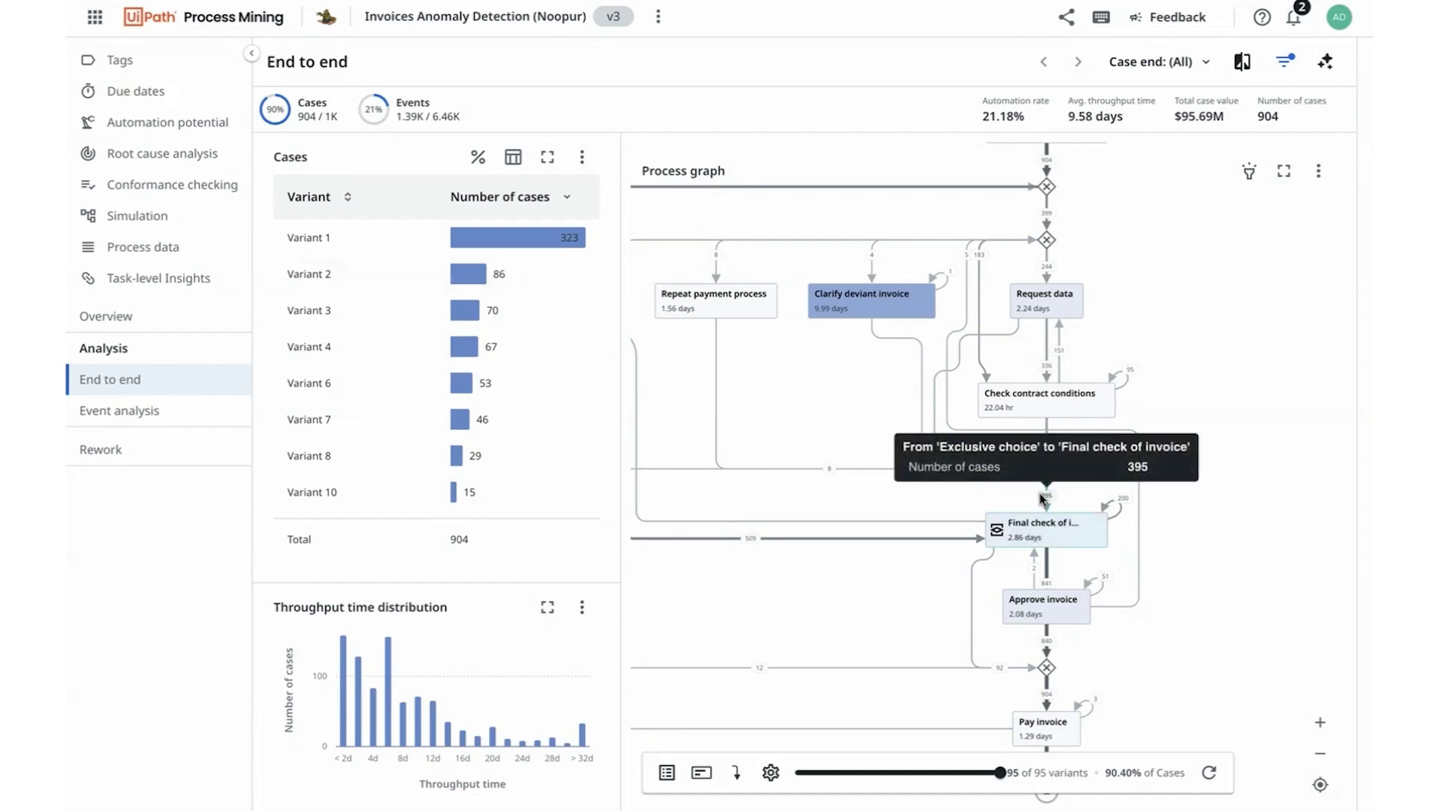
mouse_move(1051, 530)
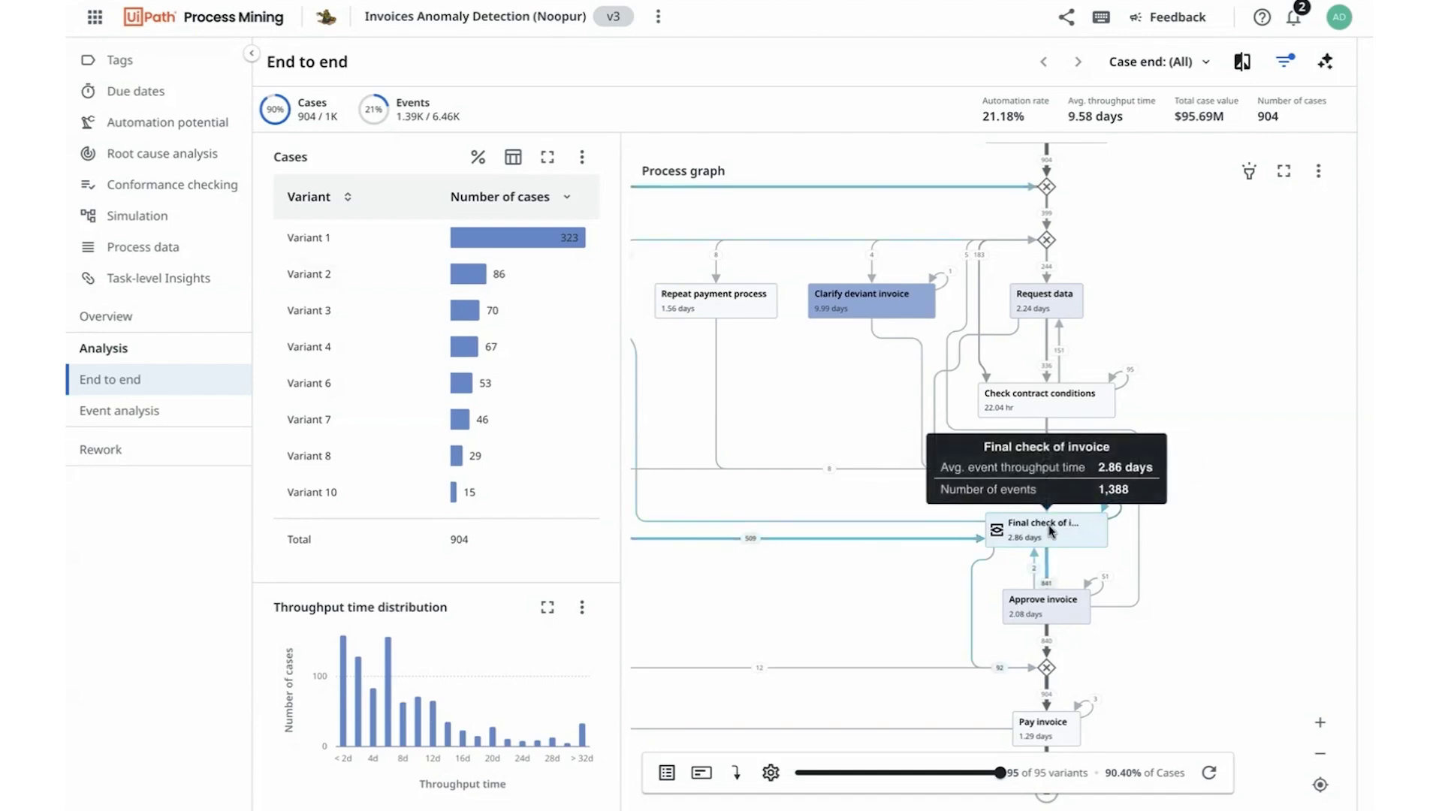
click(725, 231)
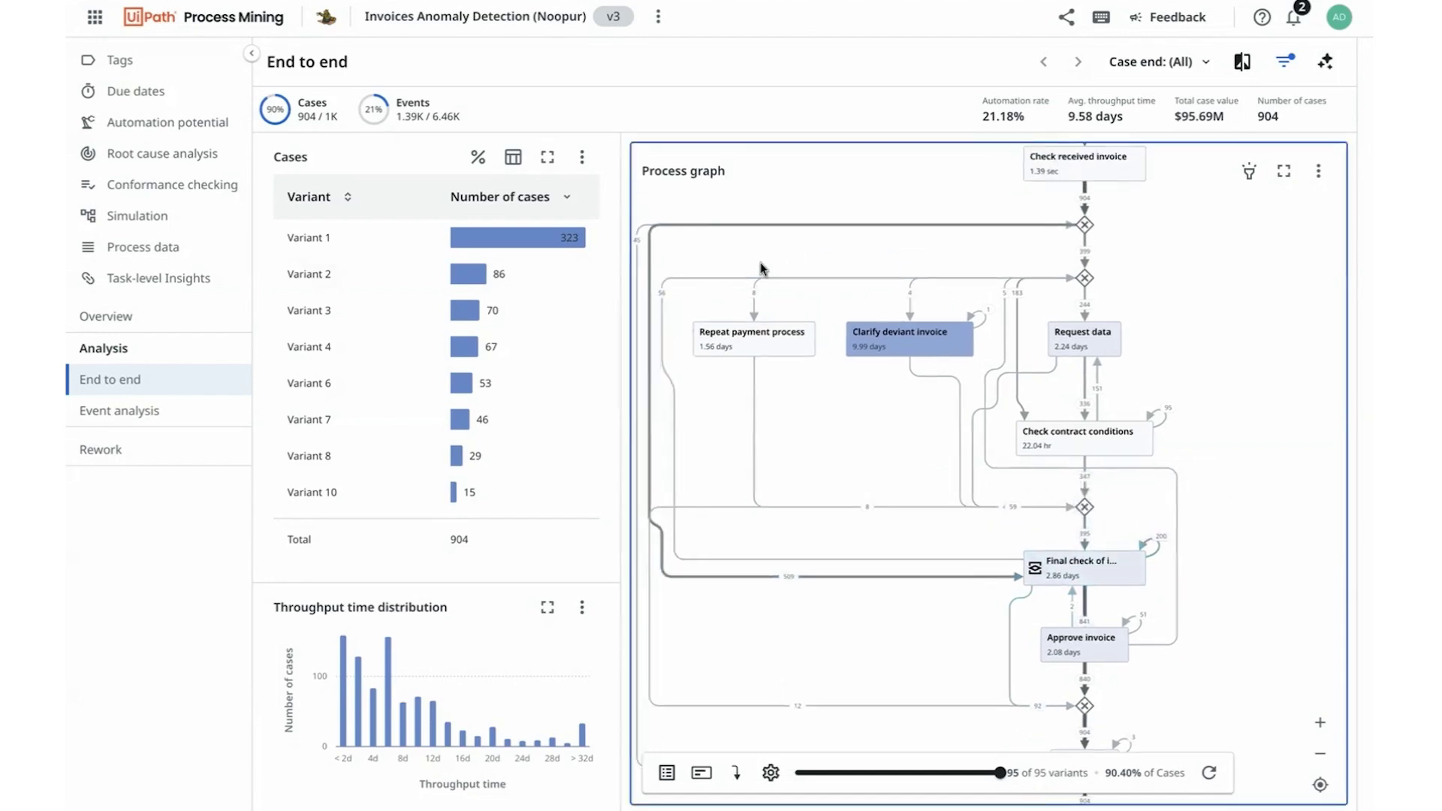
drag(761, 268, 788, 264)
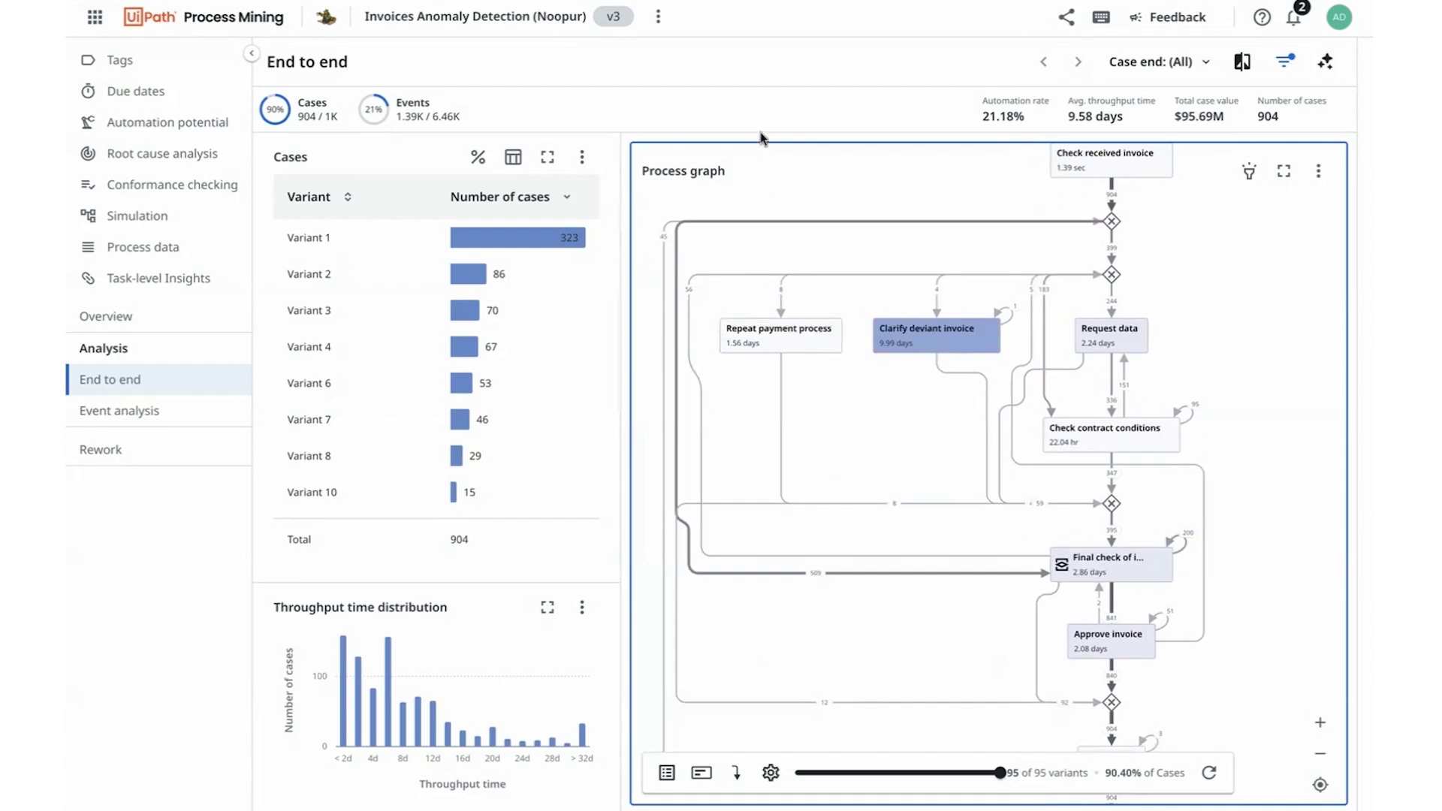
mouse_move(1118, 635)
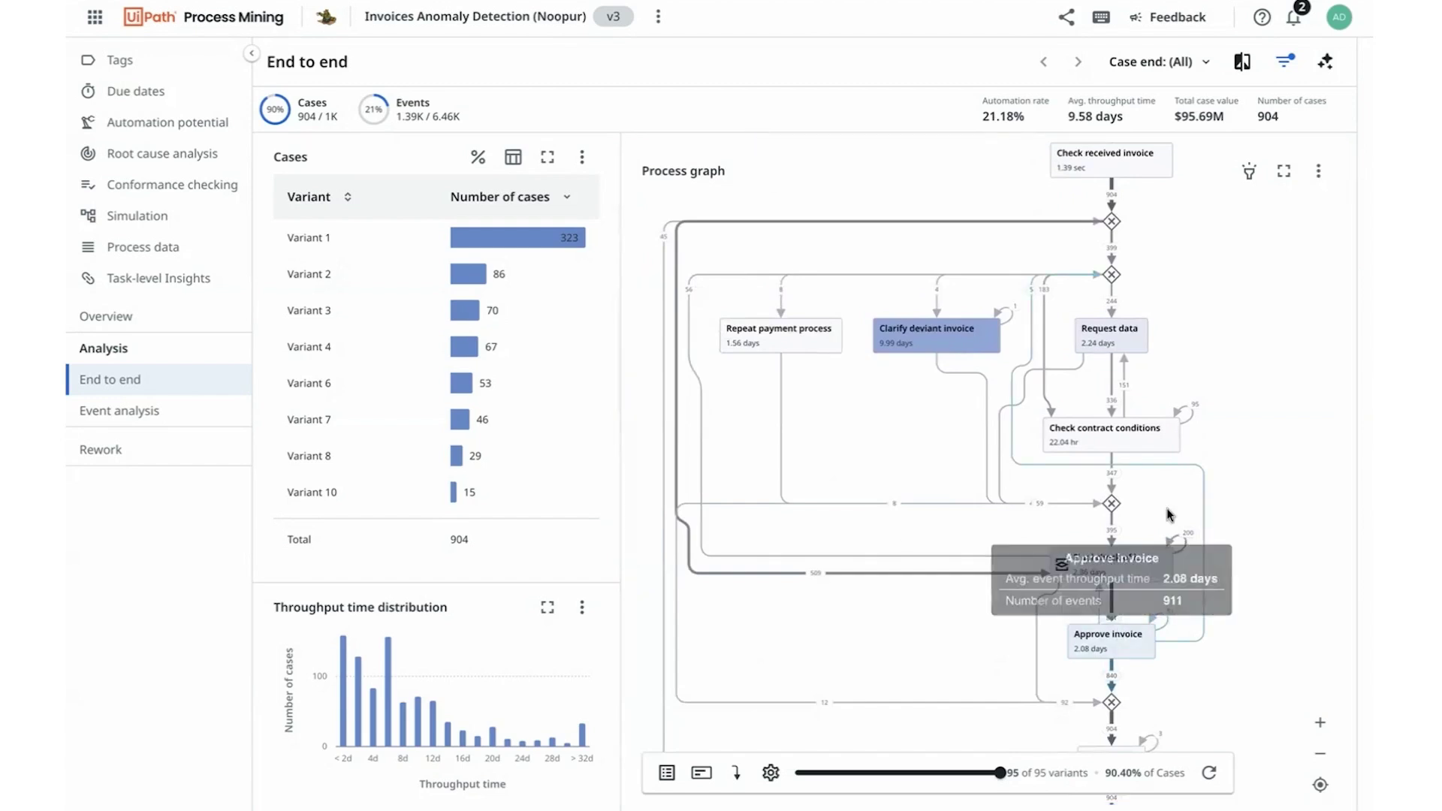
mouse_move(1118, 576)
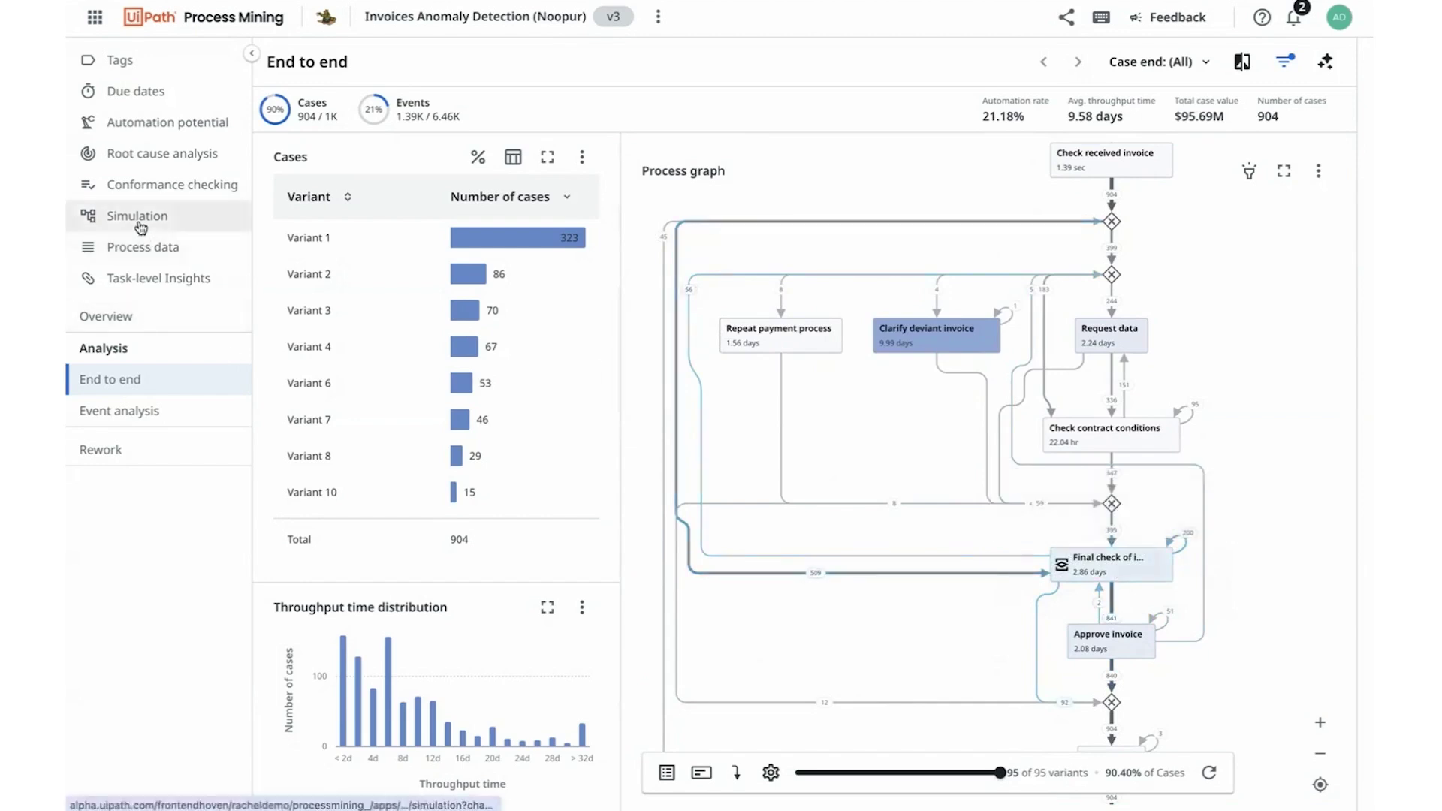
Go to the Simulation page showing the real-data invoice process graph
click(140, 225)
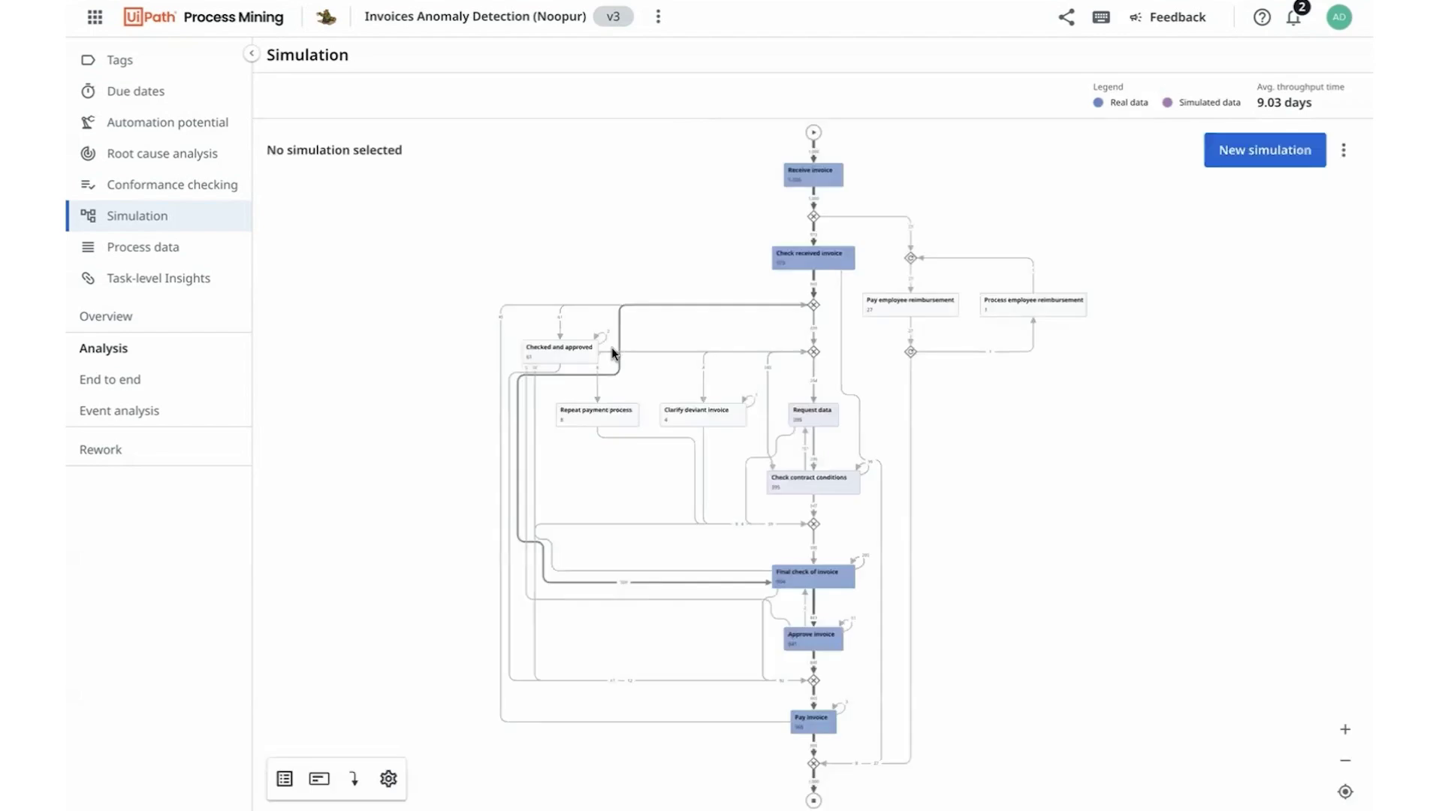
Create simulation 'Final check of invoices' with a Remove direct rework scenario on Final check of invoice
click(1253, 153)
click(1195, 83)
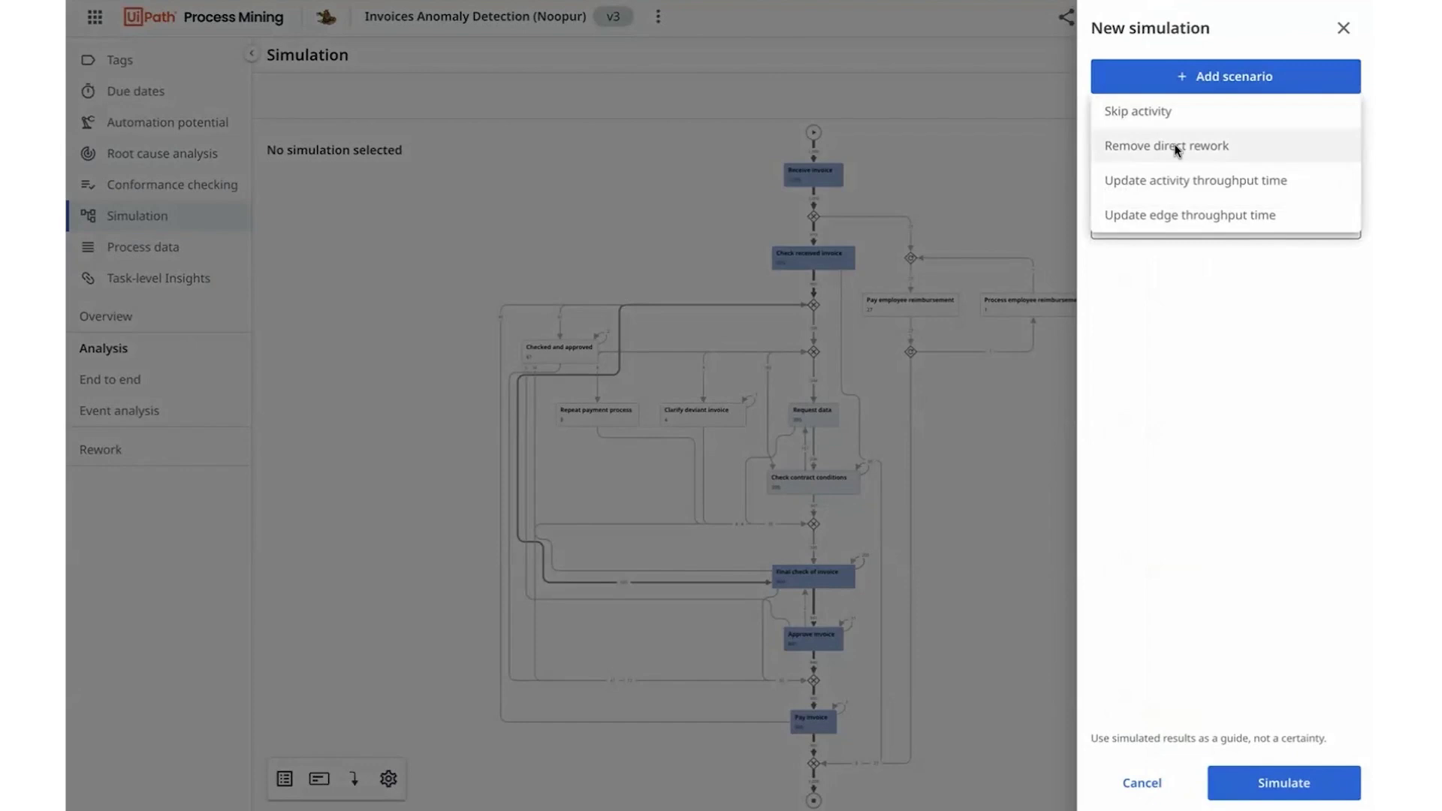
click(1154, 146)
click(1127, 150)
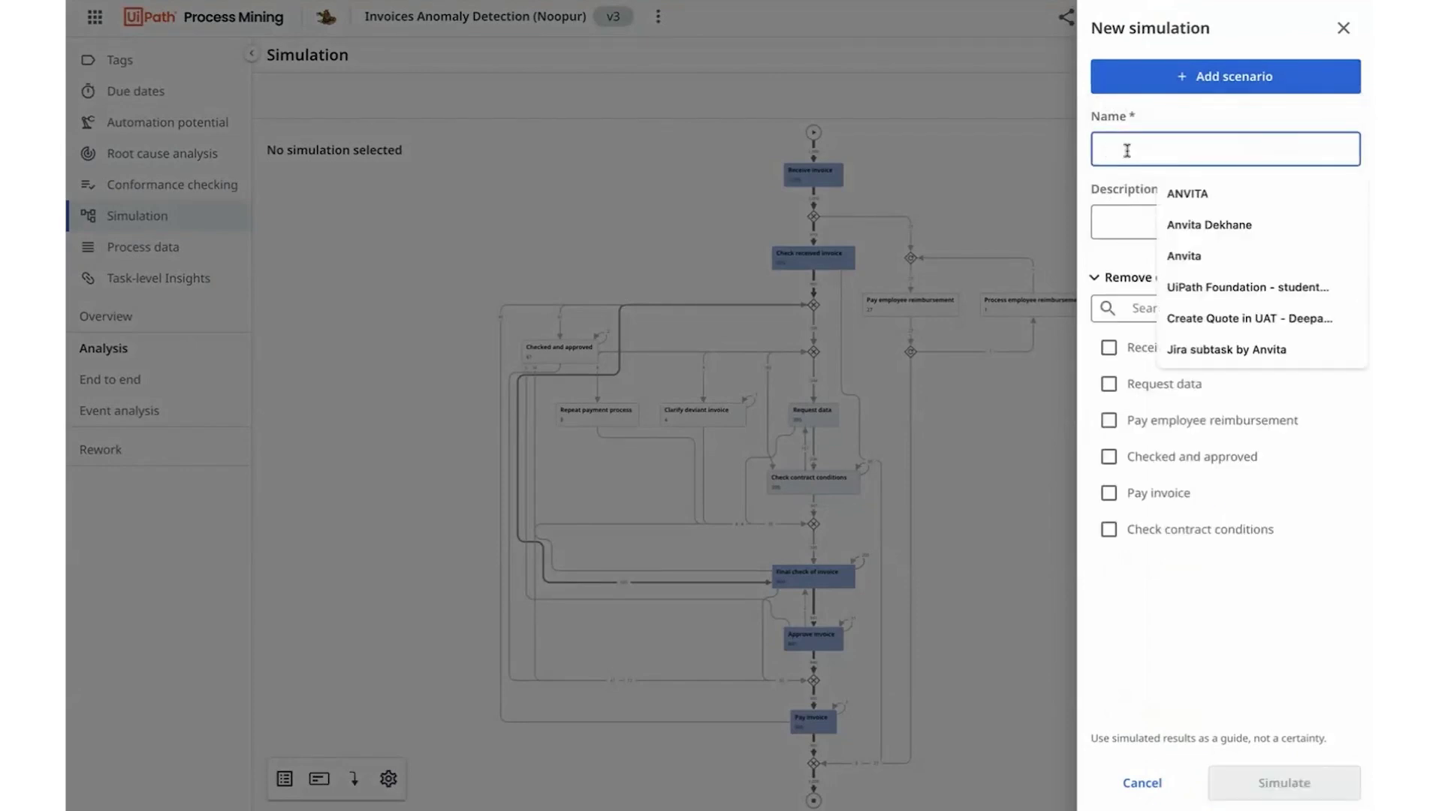
text(Final check onf)
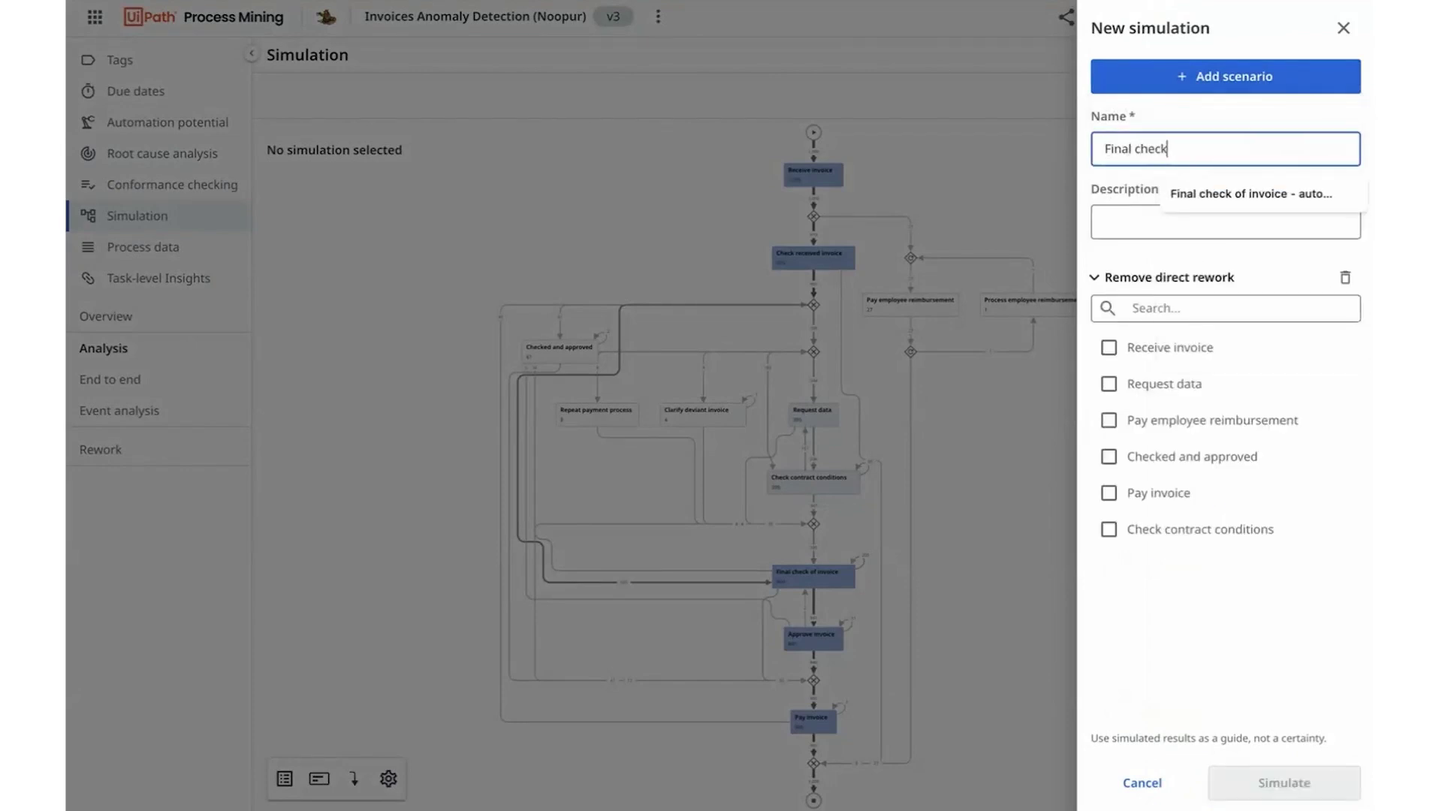
key(BackSpace)
key(BackSpace)
text(f invoices)
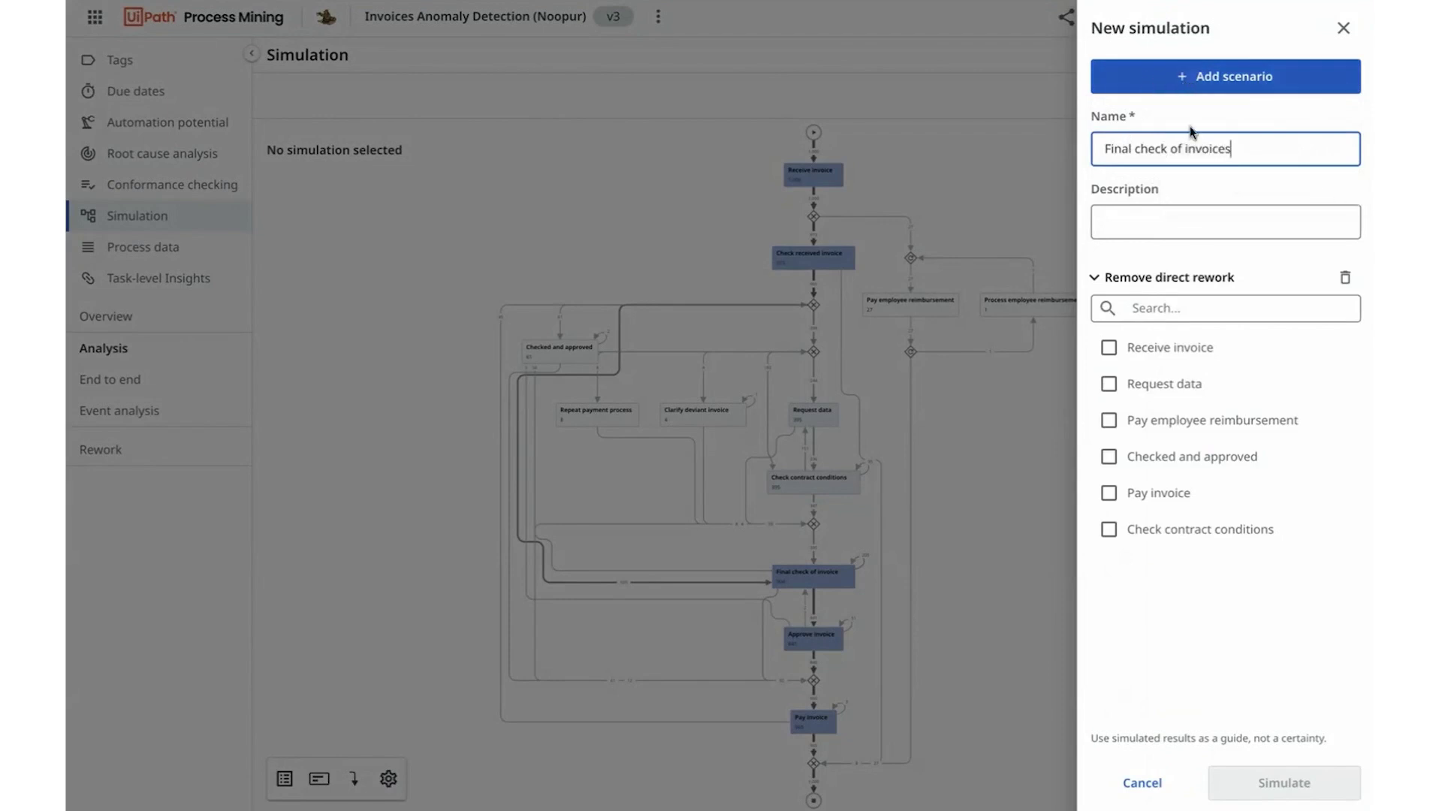
scroll(1134, 473, down, 5)
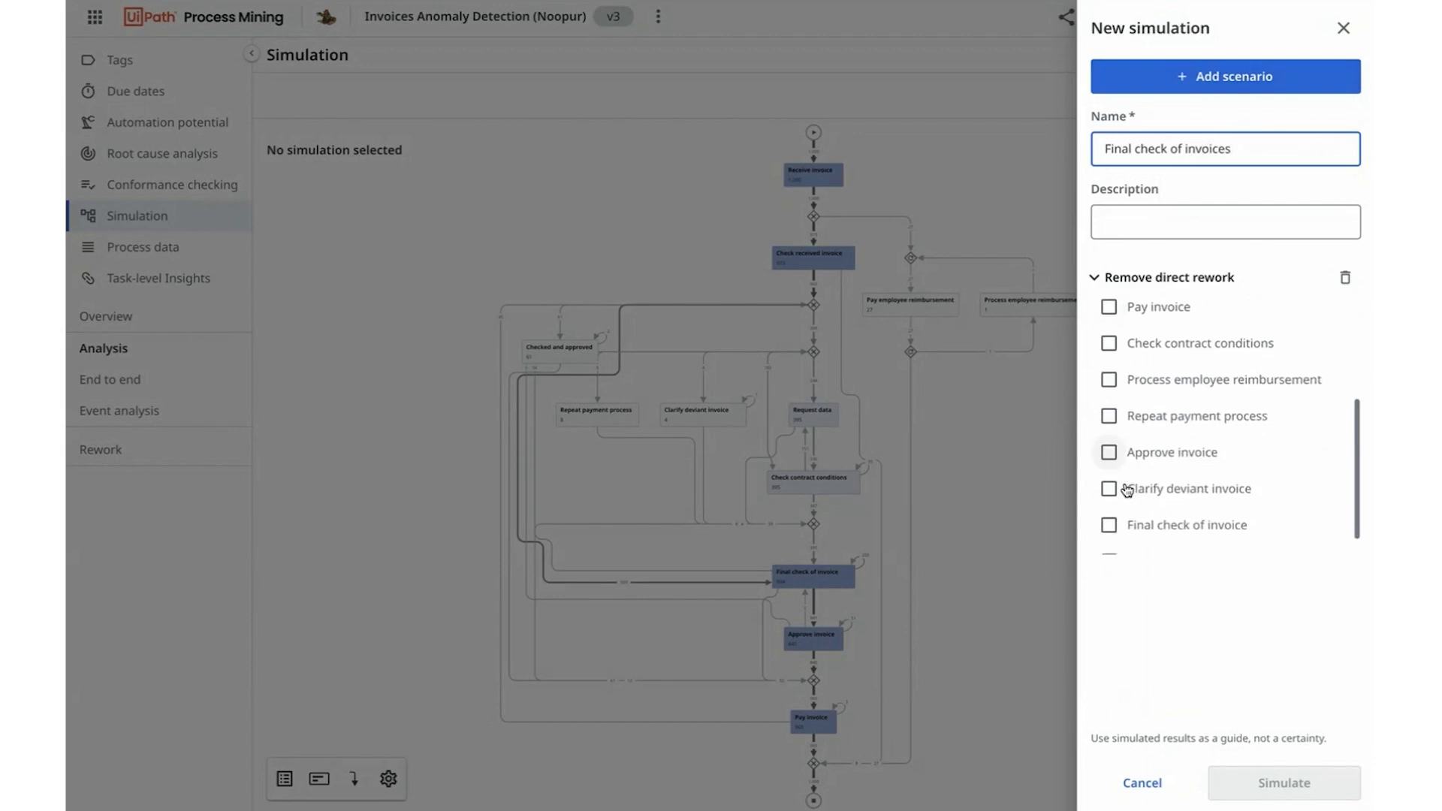
click(1109, 513)
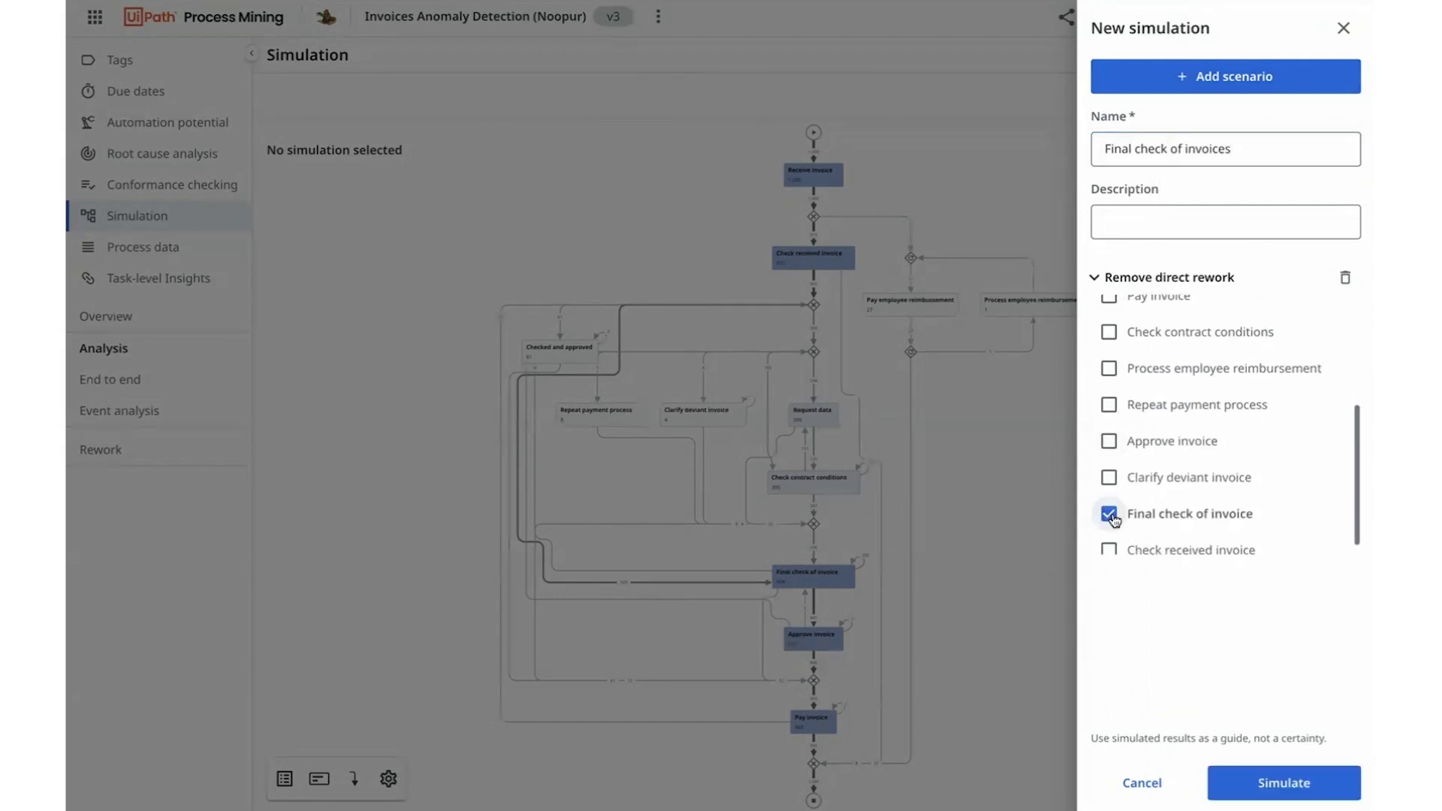
click(1093, 284)
Add a 15% throughput-time decrease for Final check of invoice and run the simulation
click(1177, 76)
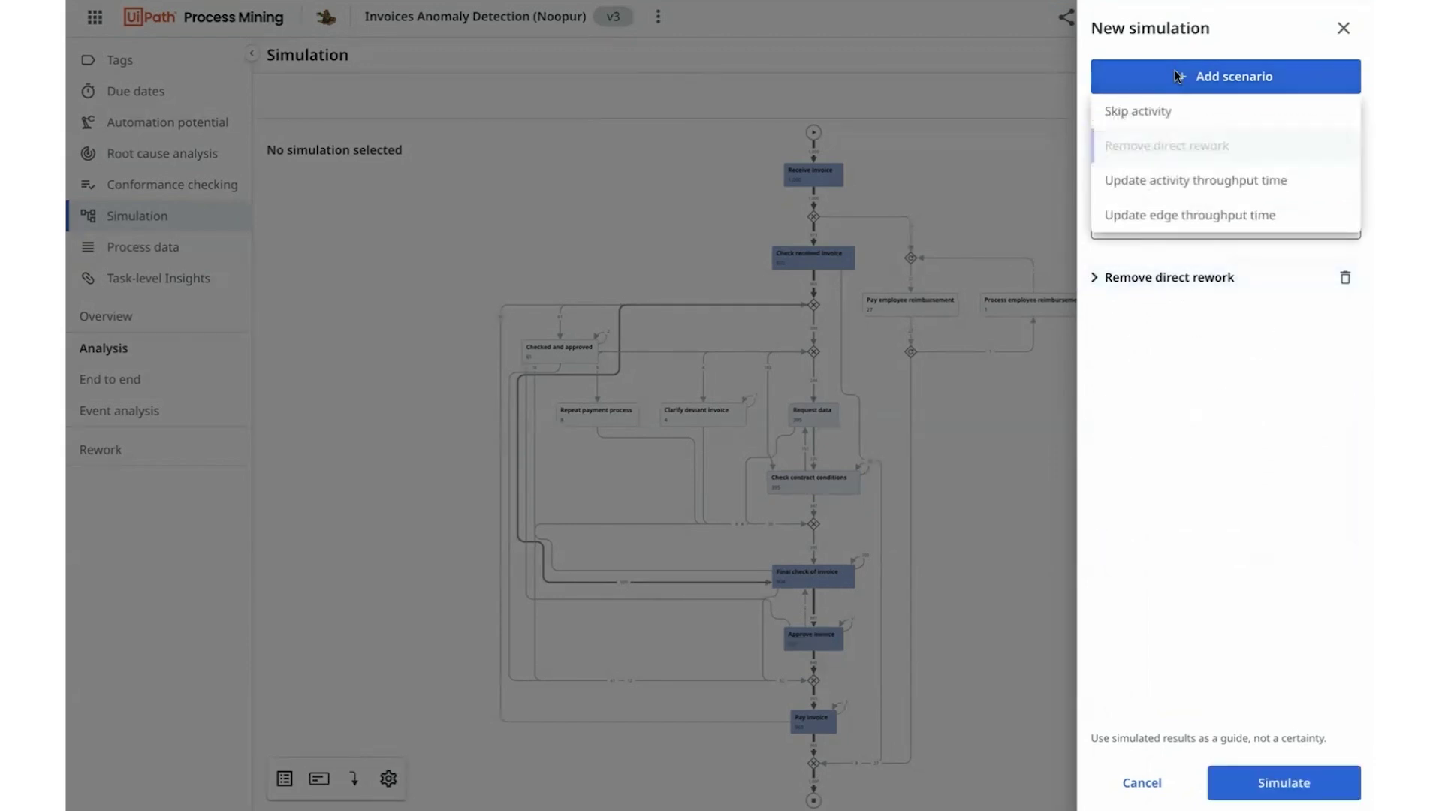
click(1162, 182)
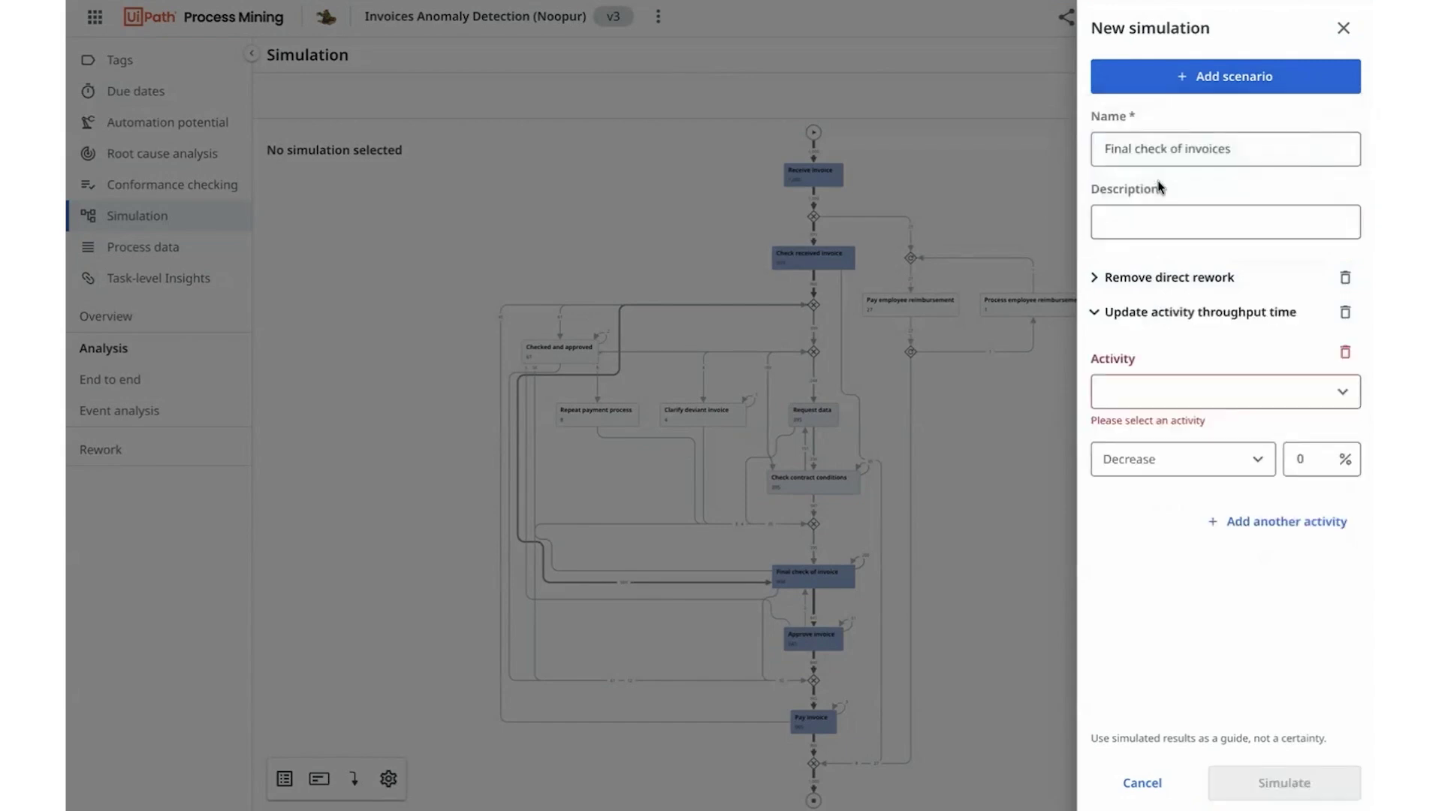
click(1168, 406)
text(fin)
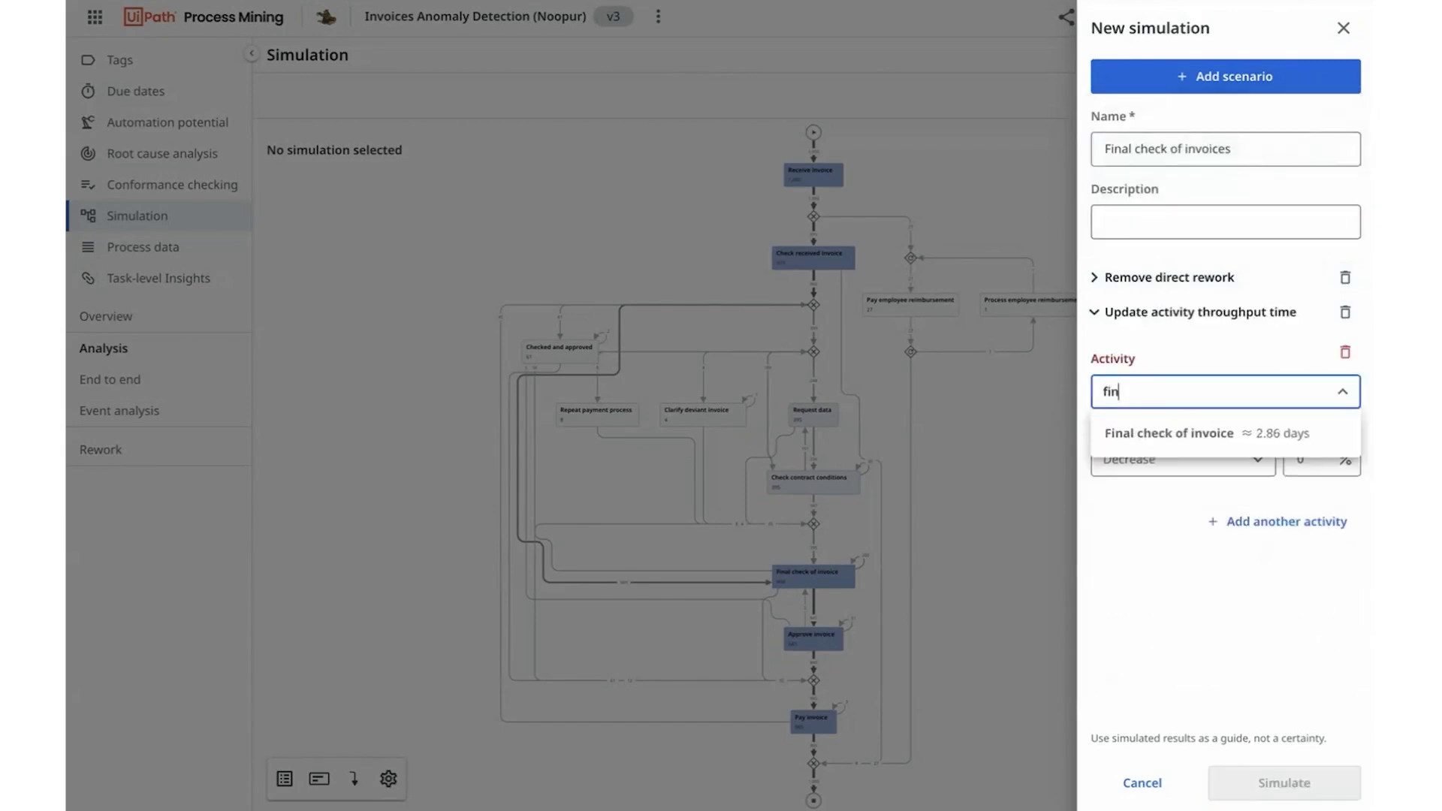
click(1185, 432)
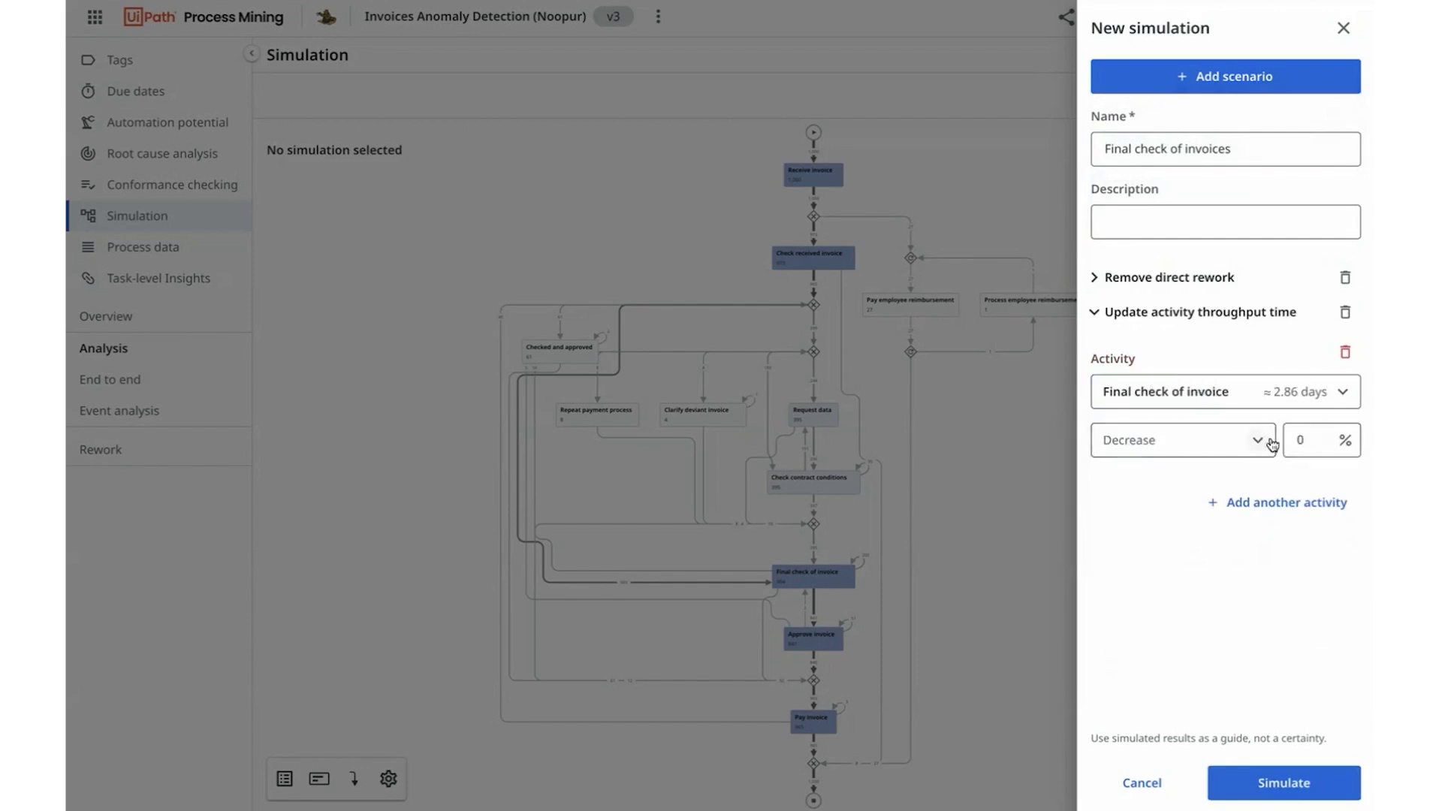
click(1300, 441)
text(15)
click(1197, 547)
click(1252, 787)
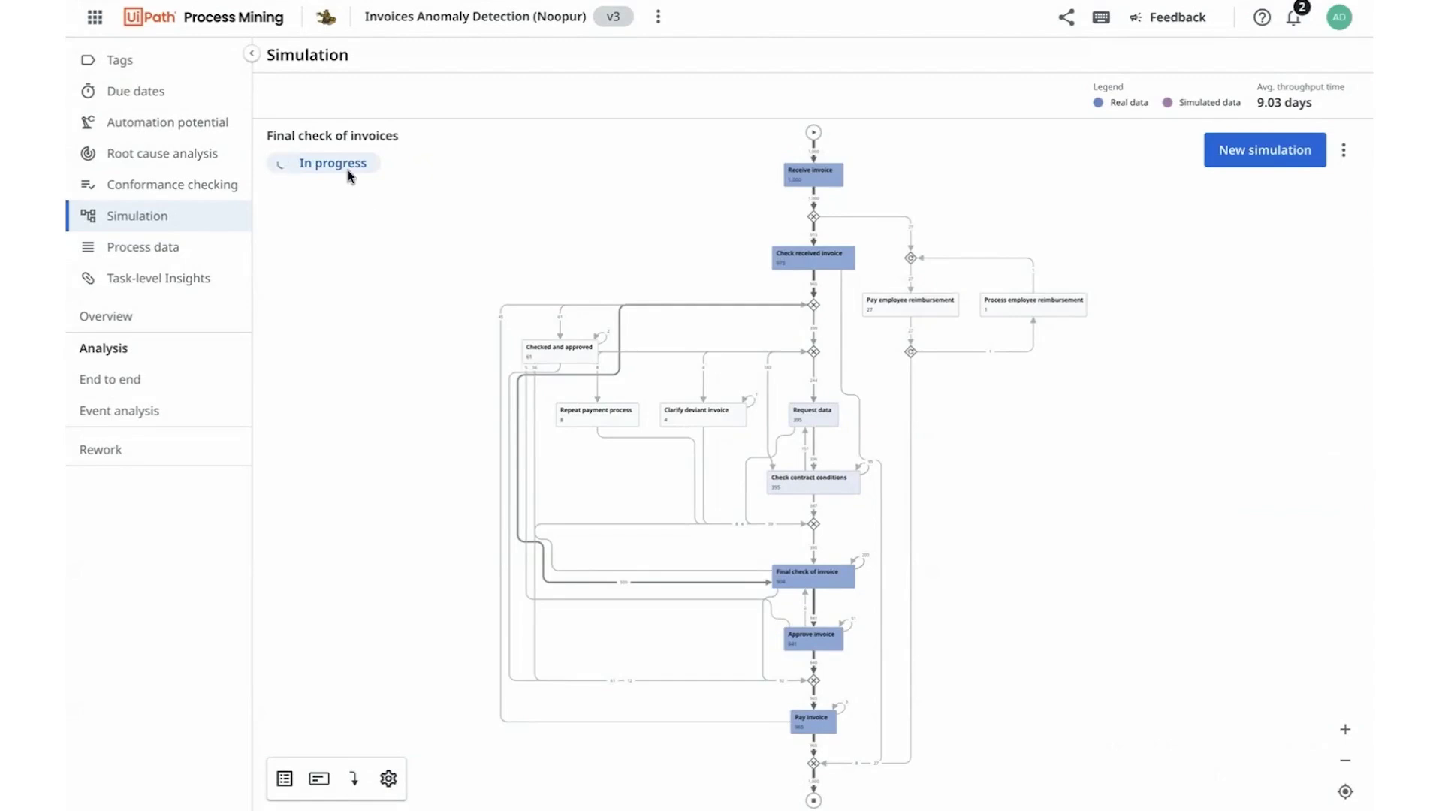
Show the Simulation history listing all four simulations, including Final check of invoices
click(1343, 150)
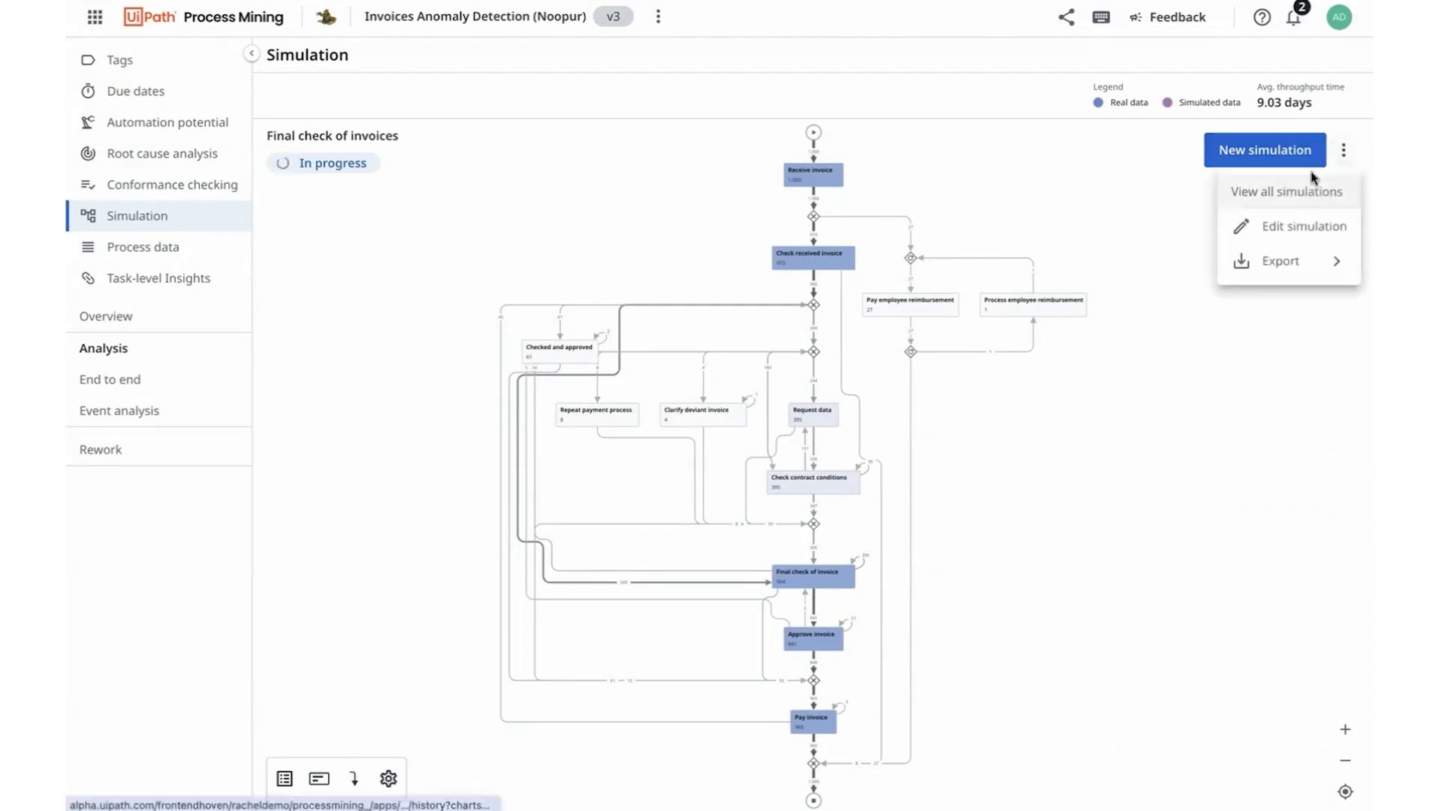
click(1283, 191)
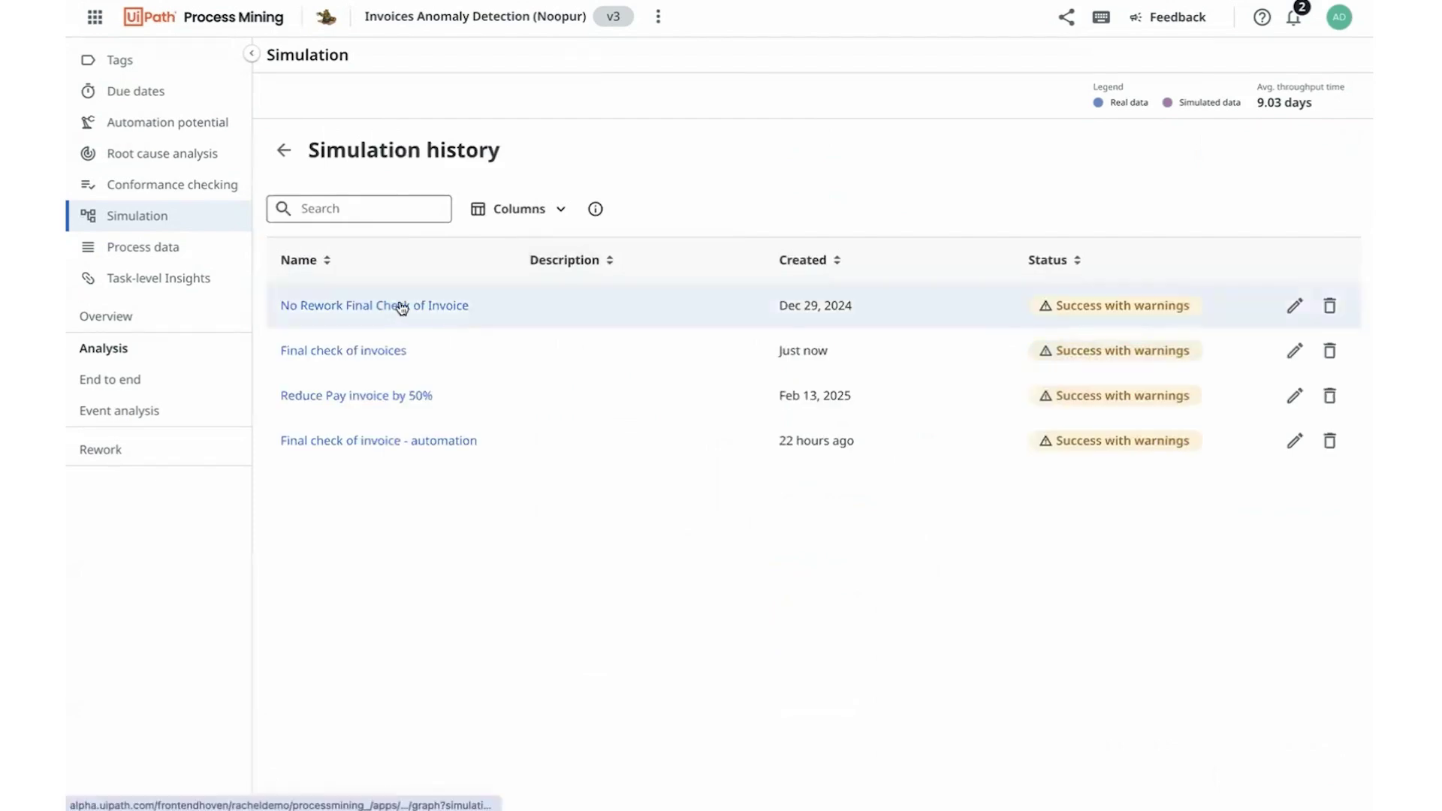
click(351, 307)
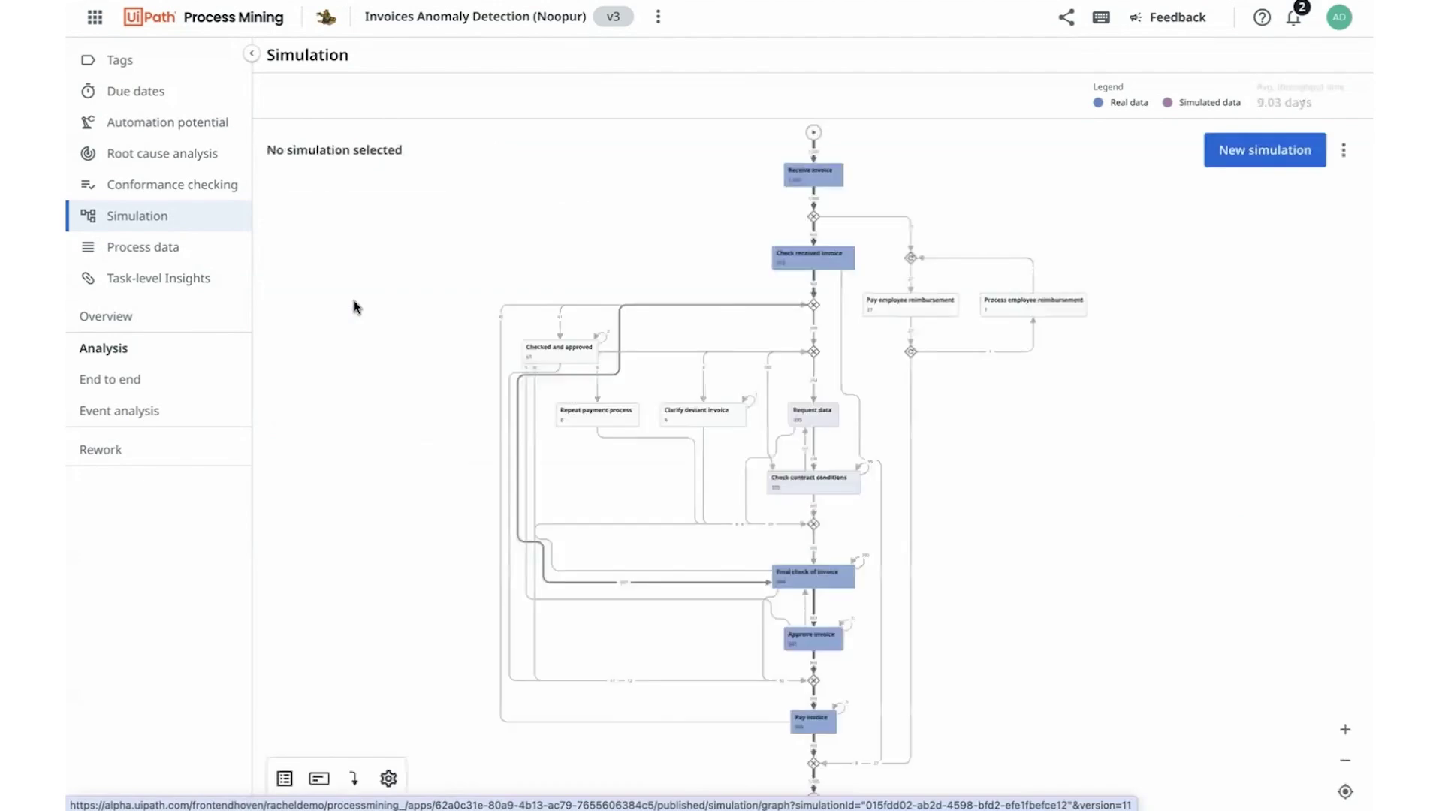
click(319, 779)
click(324, 730)
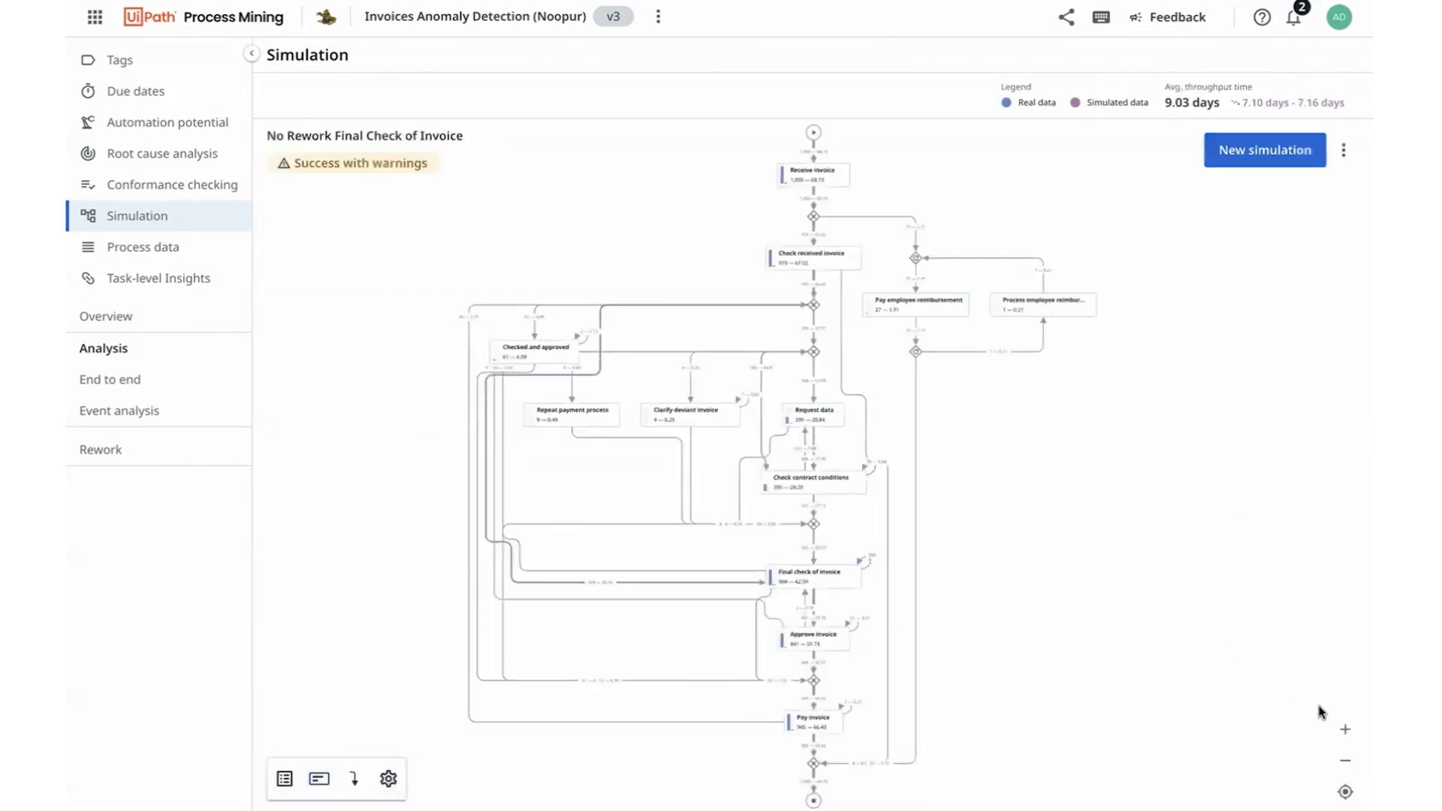
click(1345, 729)
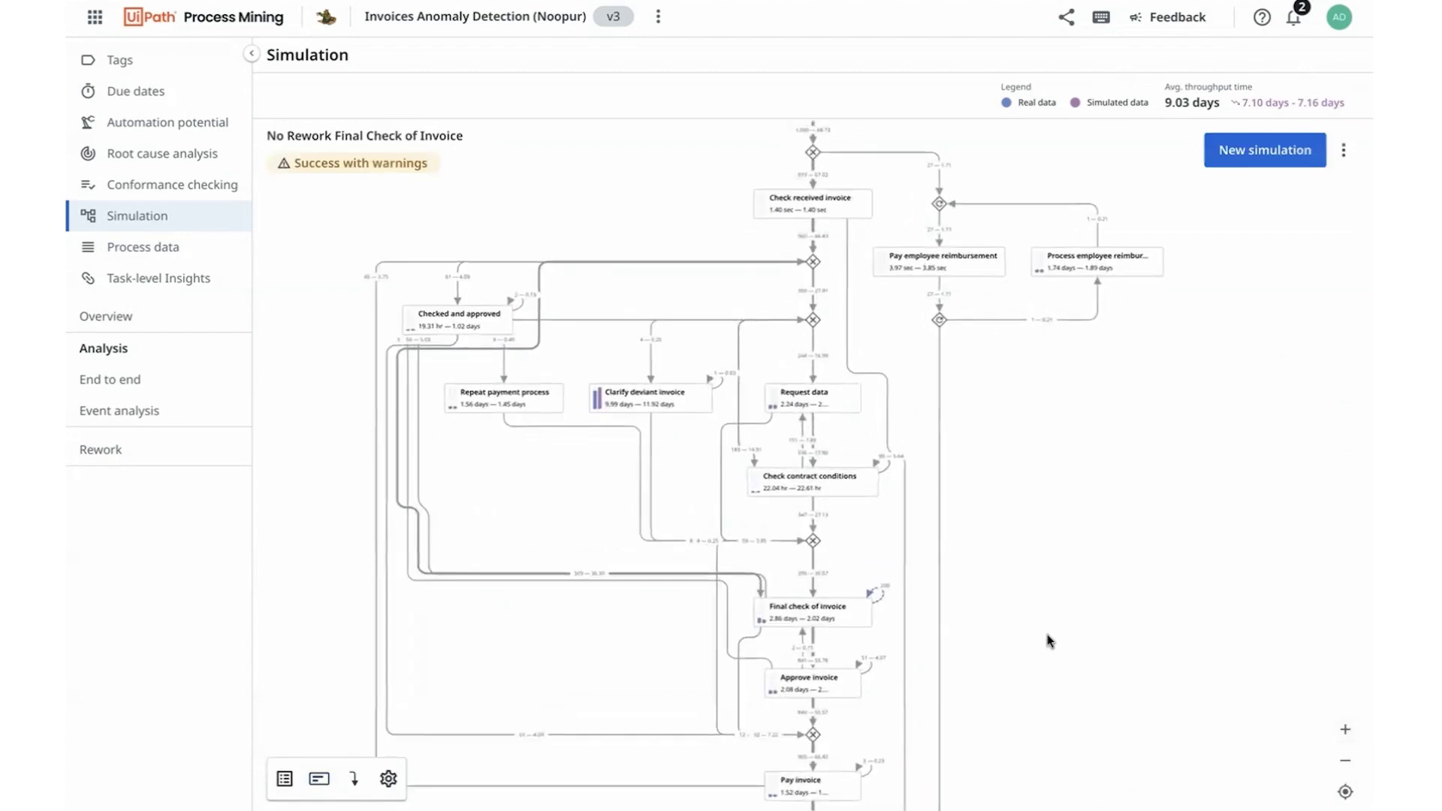
drag(1034, 667, 1030, 567)
click(1345, 729)
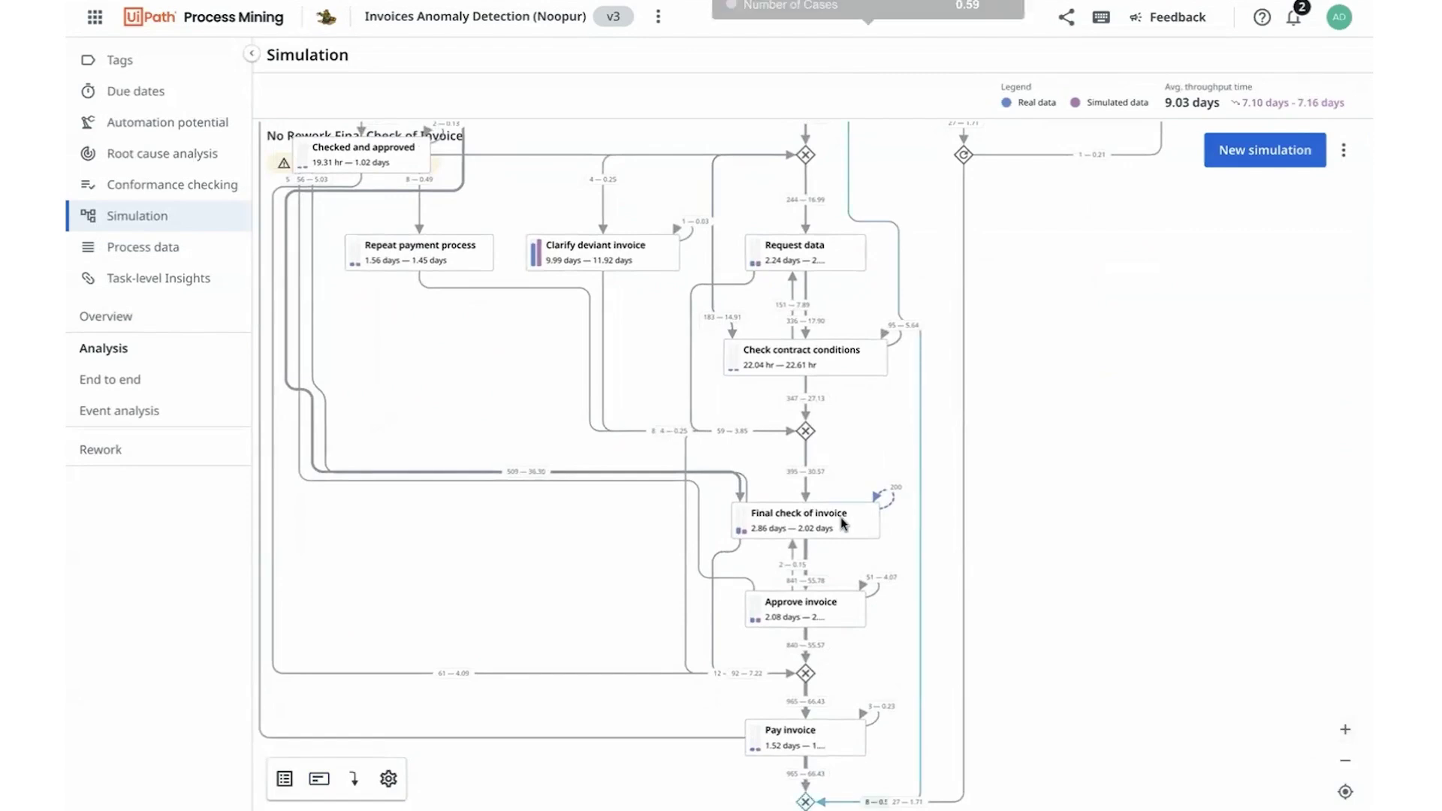
mouse_move(804, 525)
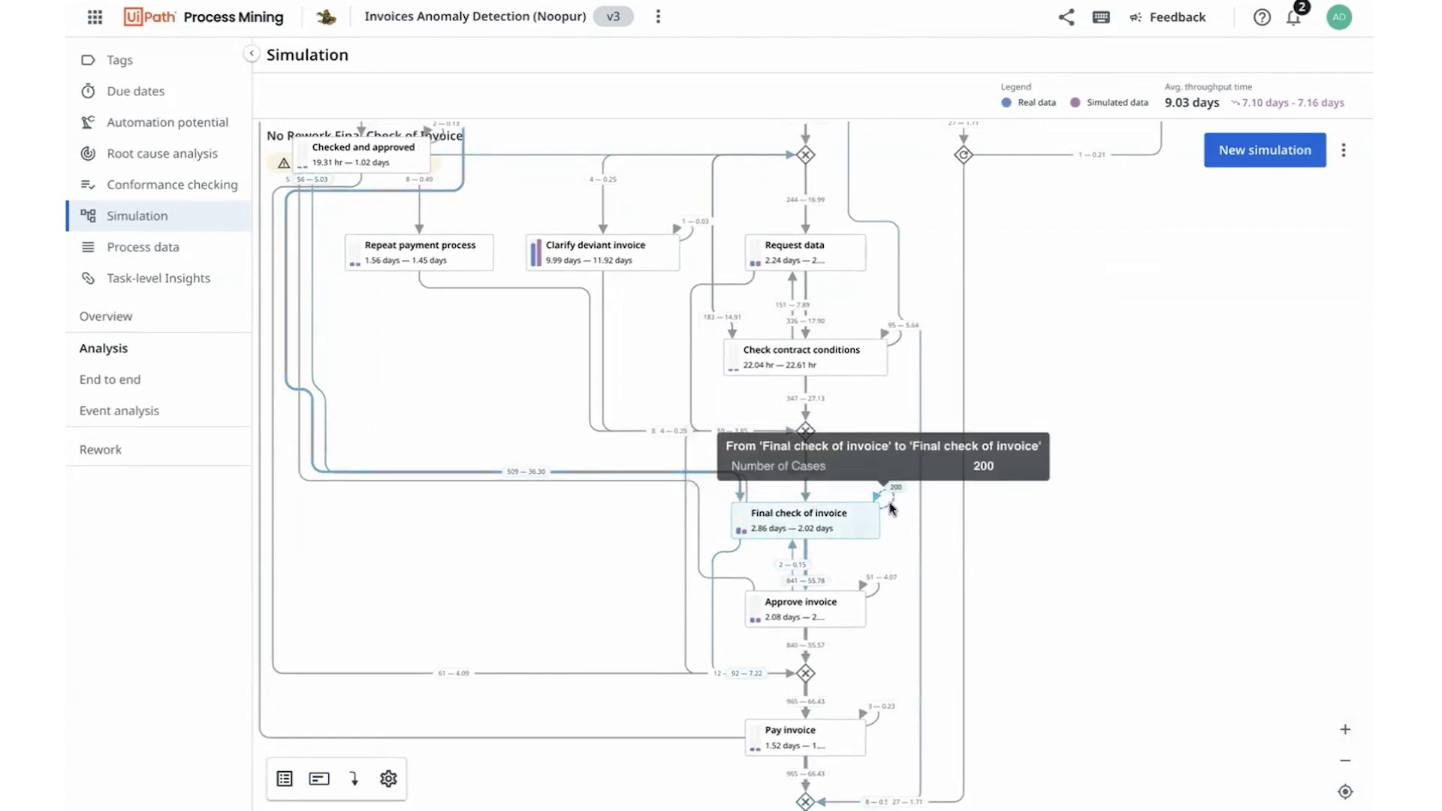
mouse_move(742, 542)
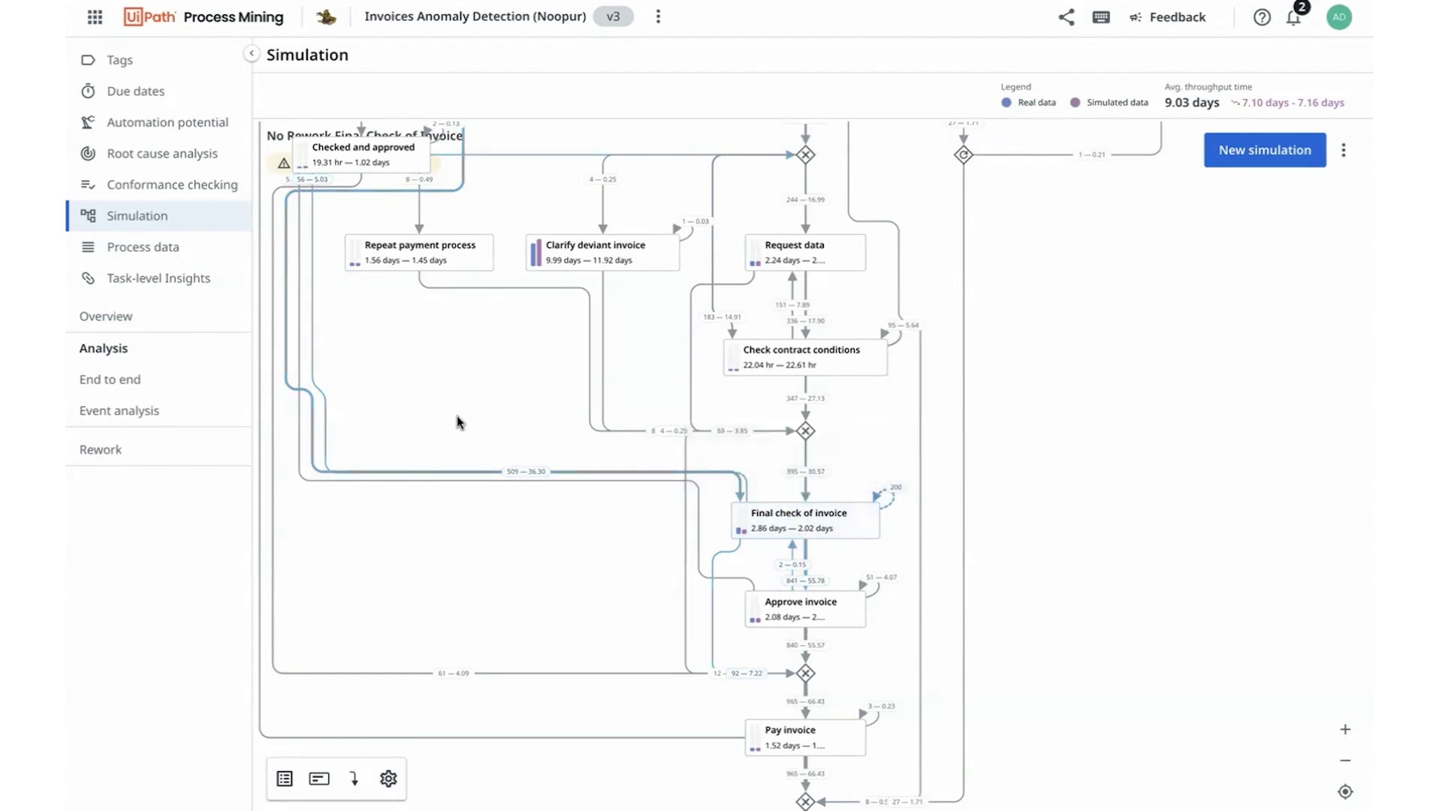
drag(457, 417, 574, 505)
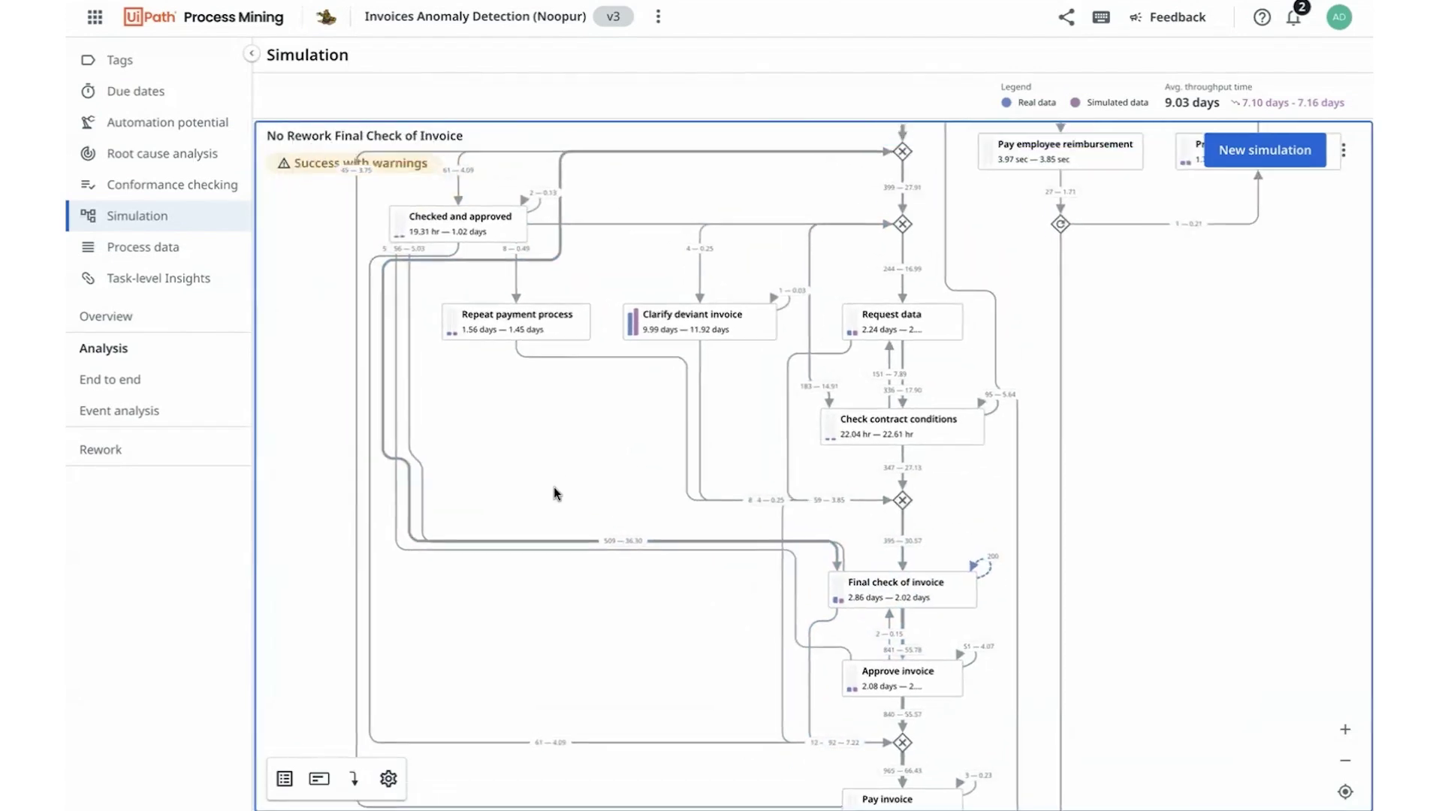
Return to End to end and zoom the graph twice around Final check, Approve and Pay invoice
click(1344, 150)
click(1279, 192)
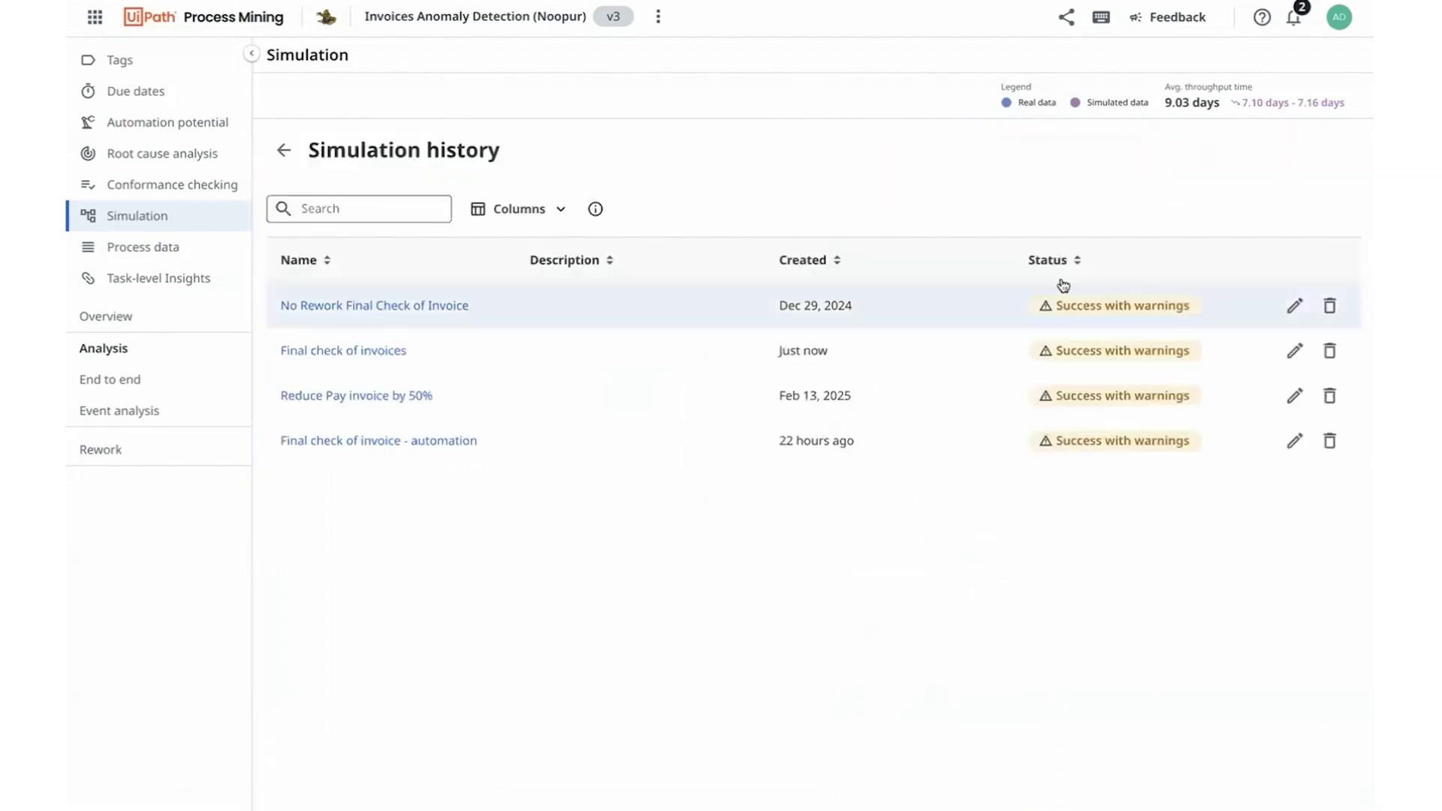
click(142, 382)
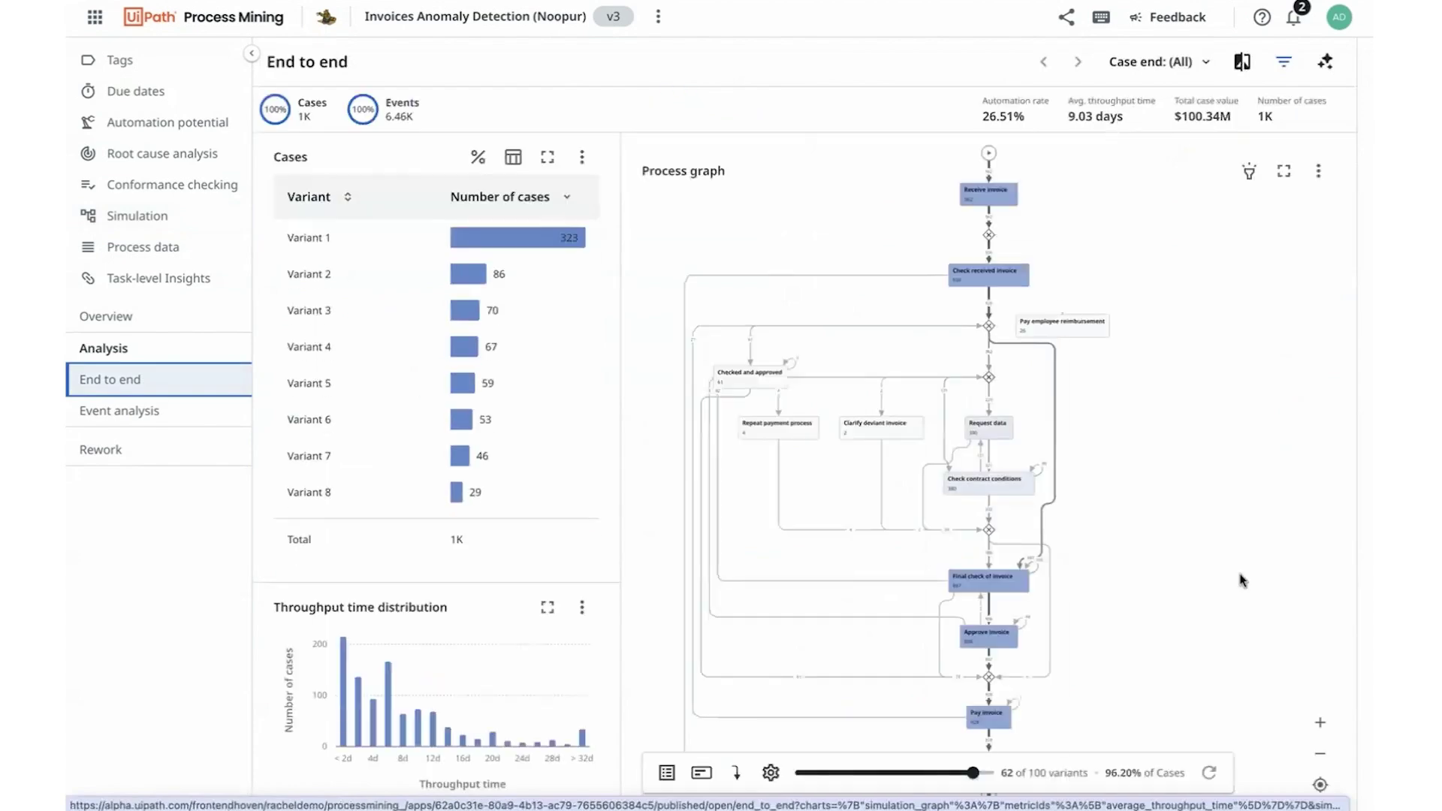
click(1320, 724)
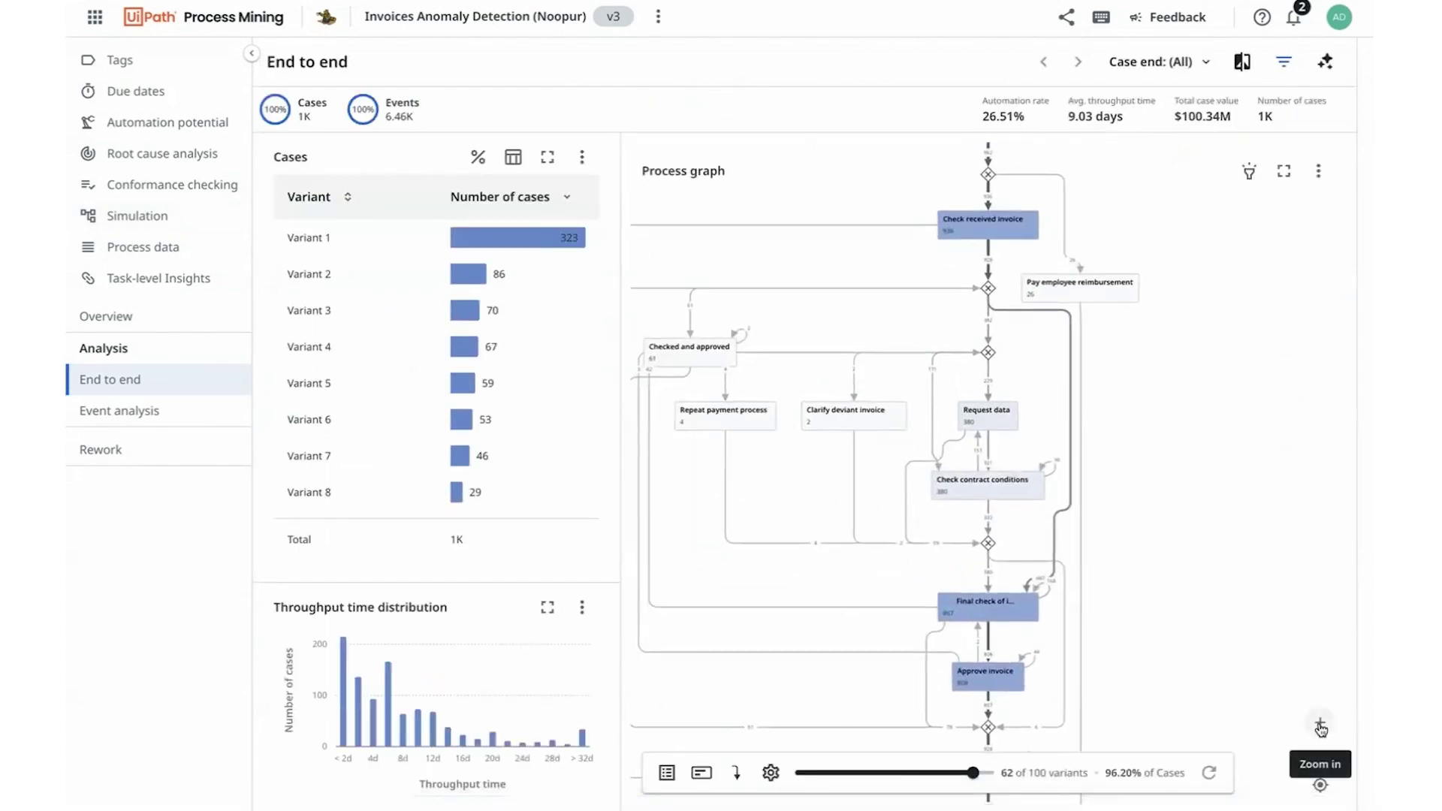
click(1320, 724)
drag(1190, 653, 1221, 436)
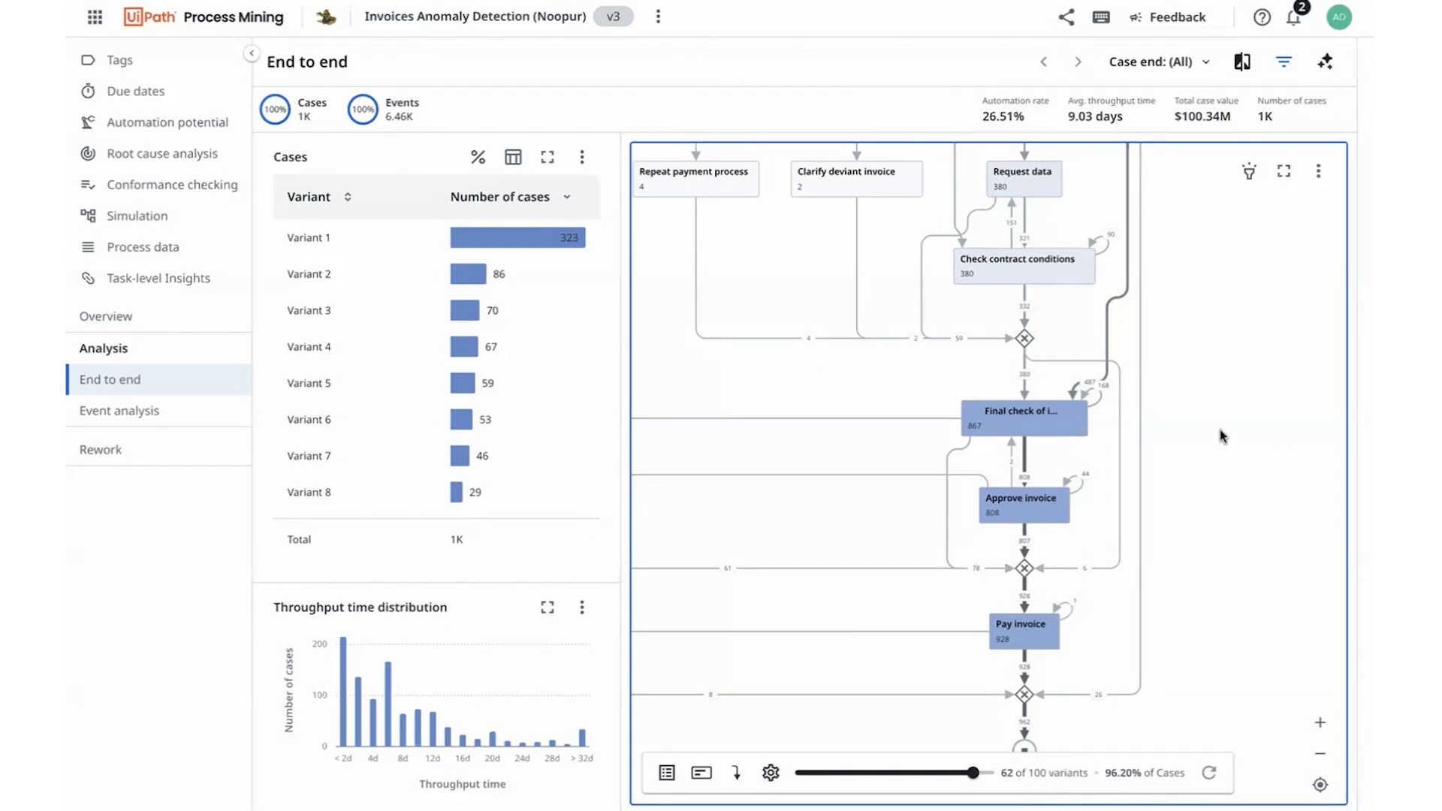
Request on-demand expected task insights for the Final check of invoice activity
right_click(1012, 417)
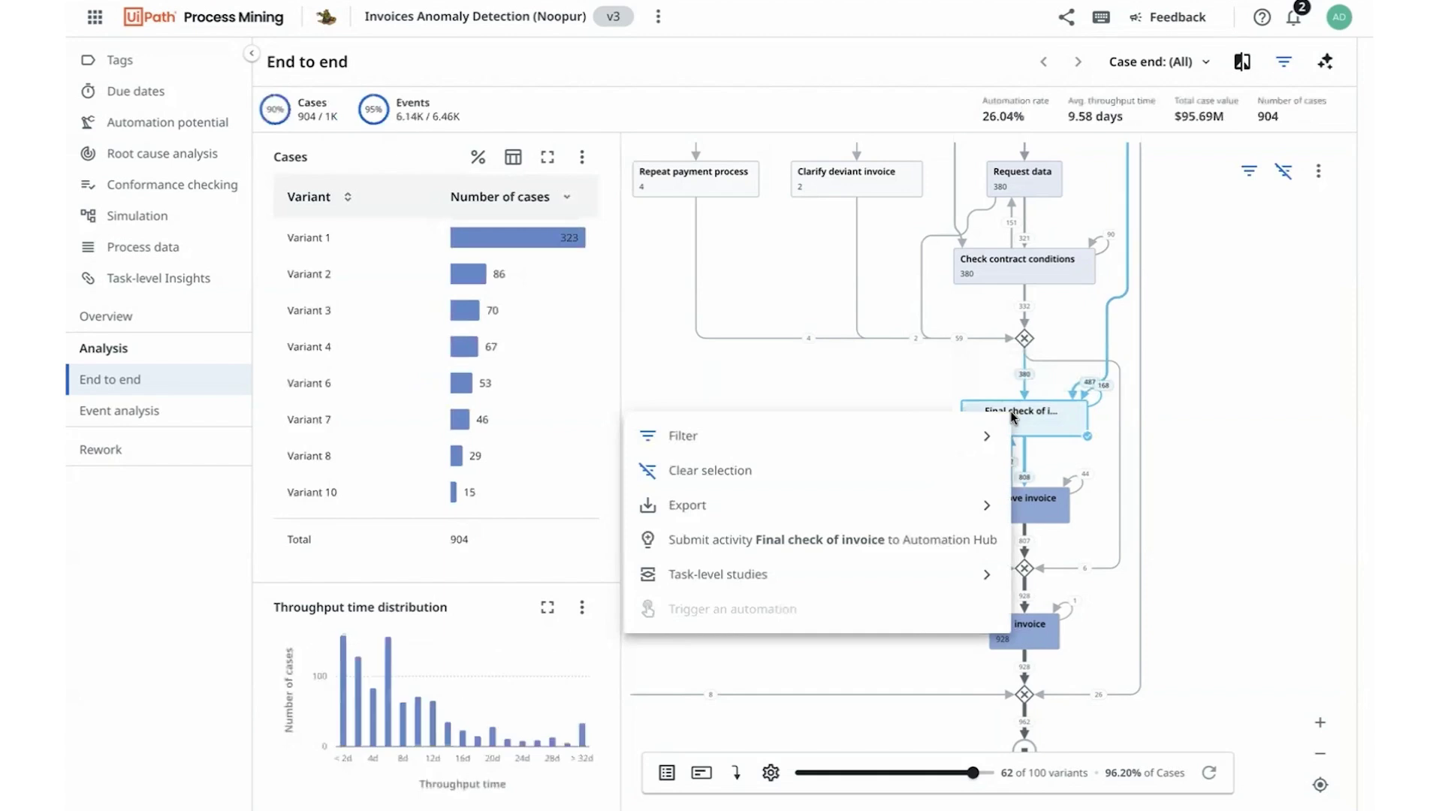
mouse_move(967, 593)
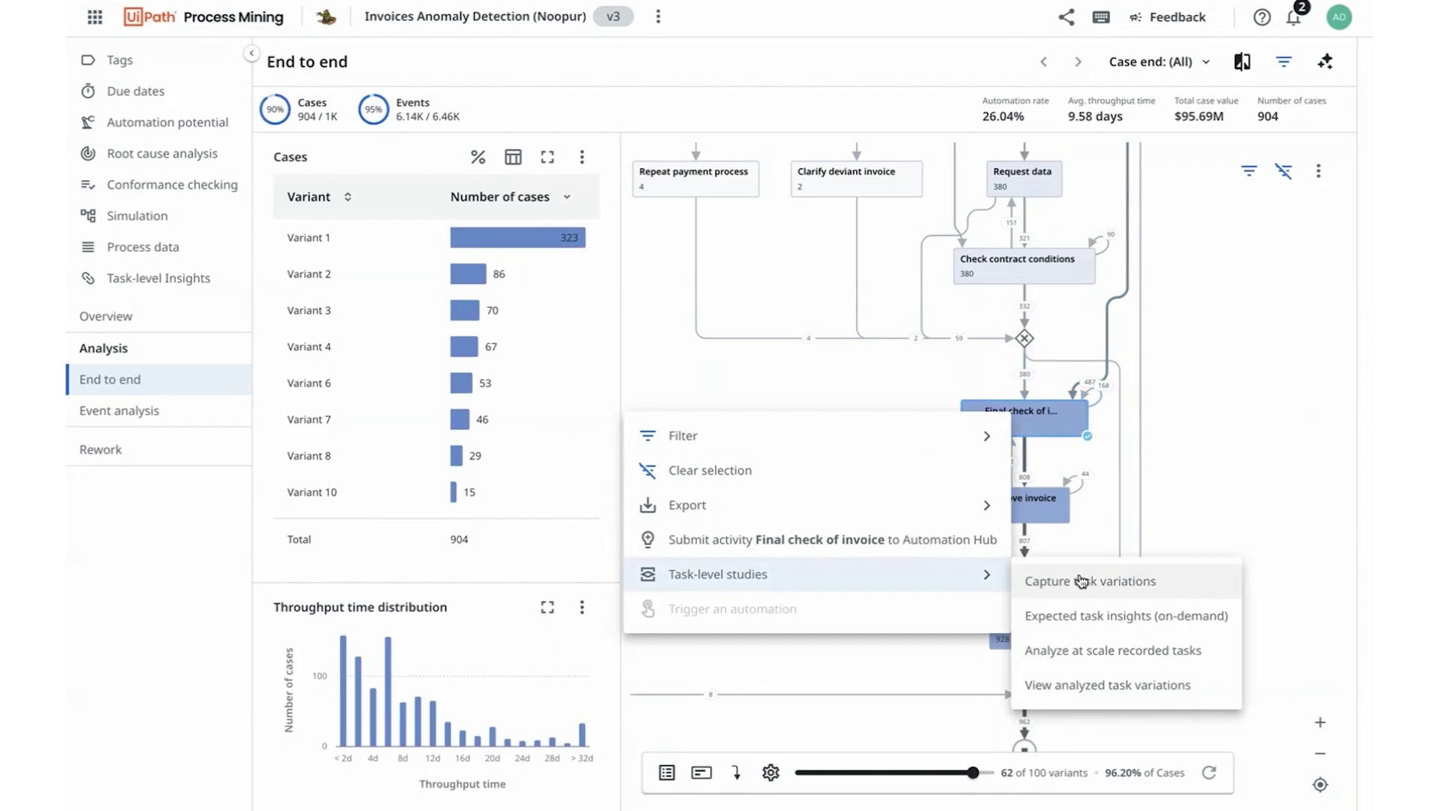
click(1080, 615)
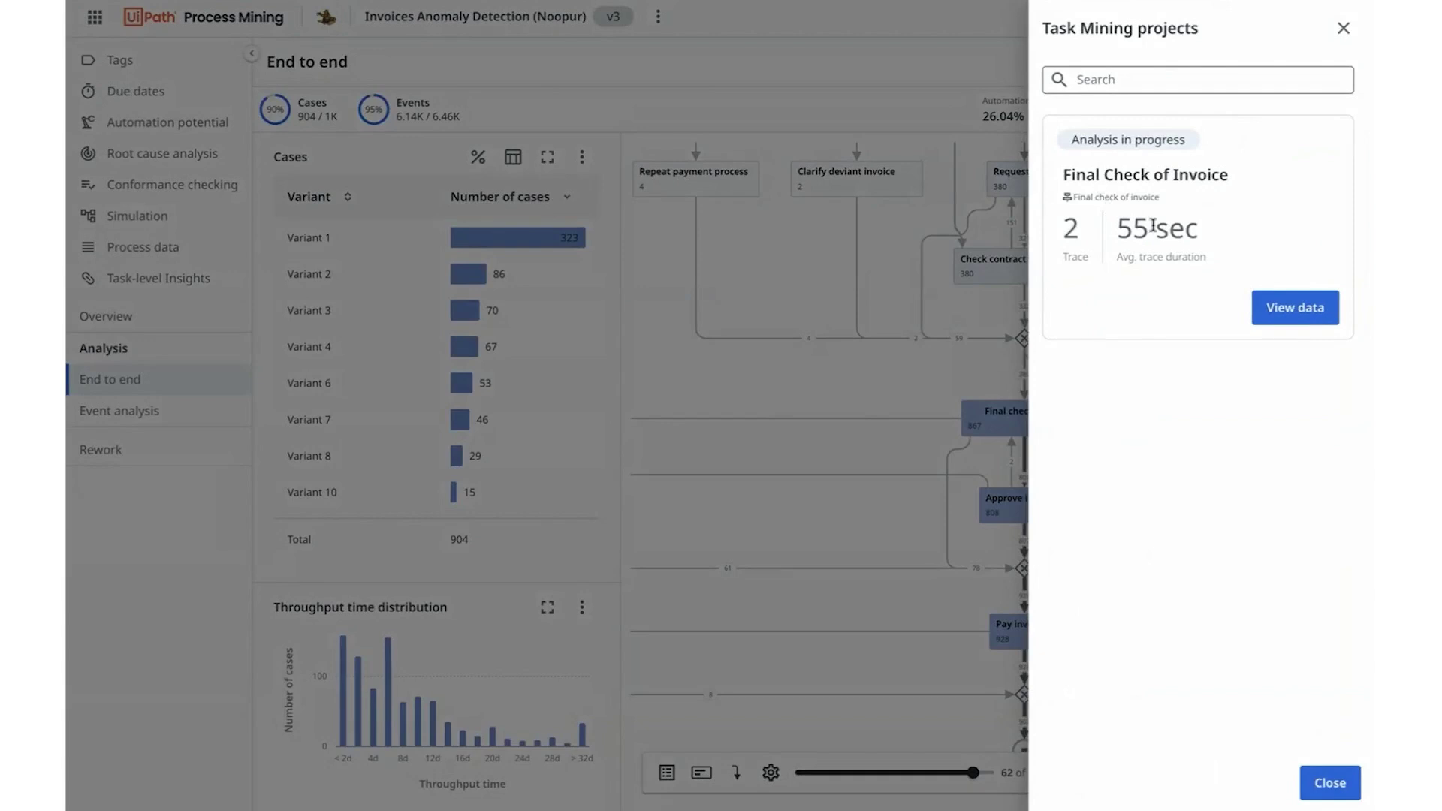
Show the Final Check of Invoice task data zoomed to its start, selecting the 8 steps figure
click(1281, 308)
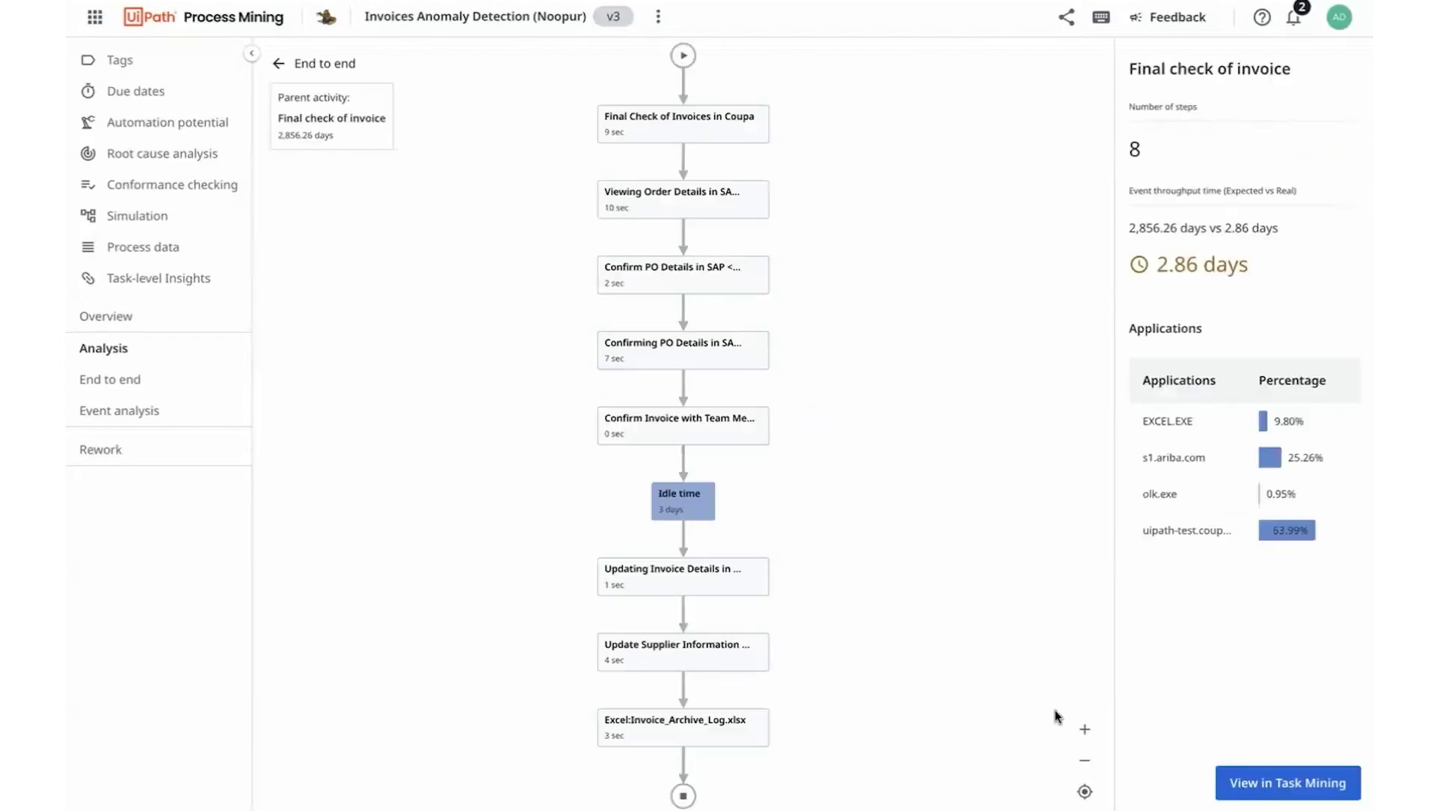
click(1082, 731)
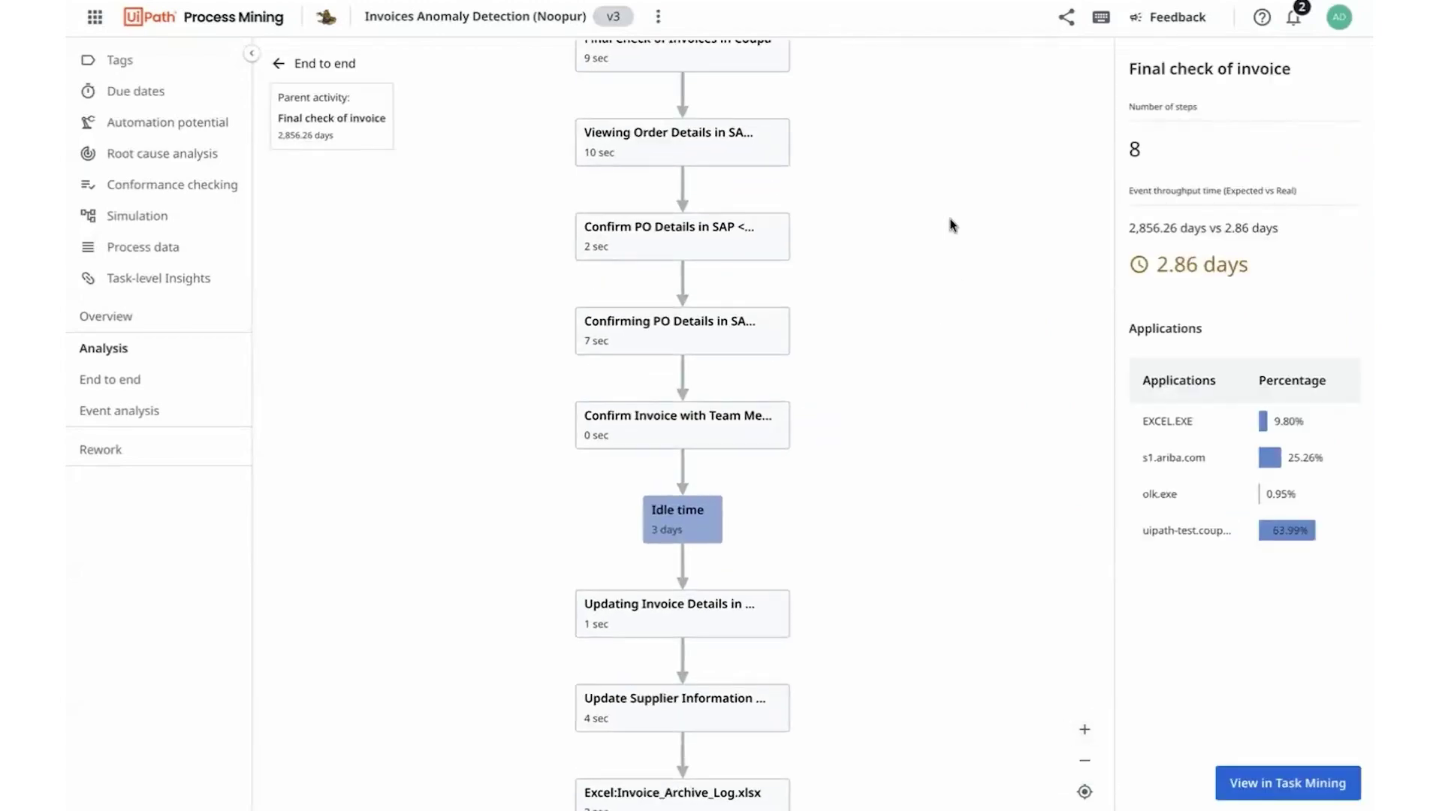
drag(950, 225, 964, 366)
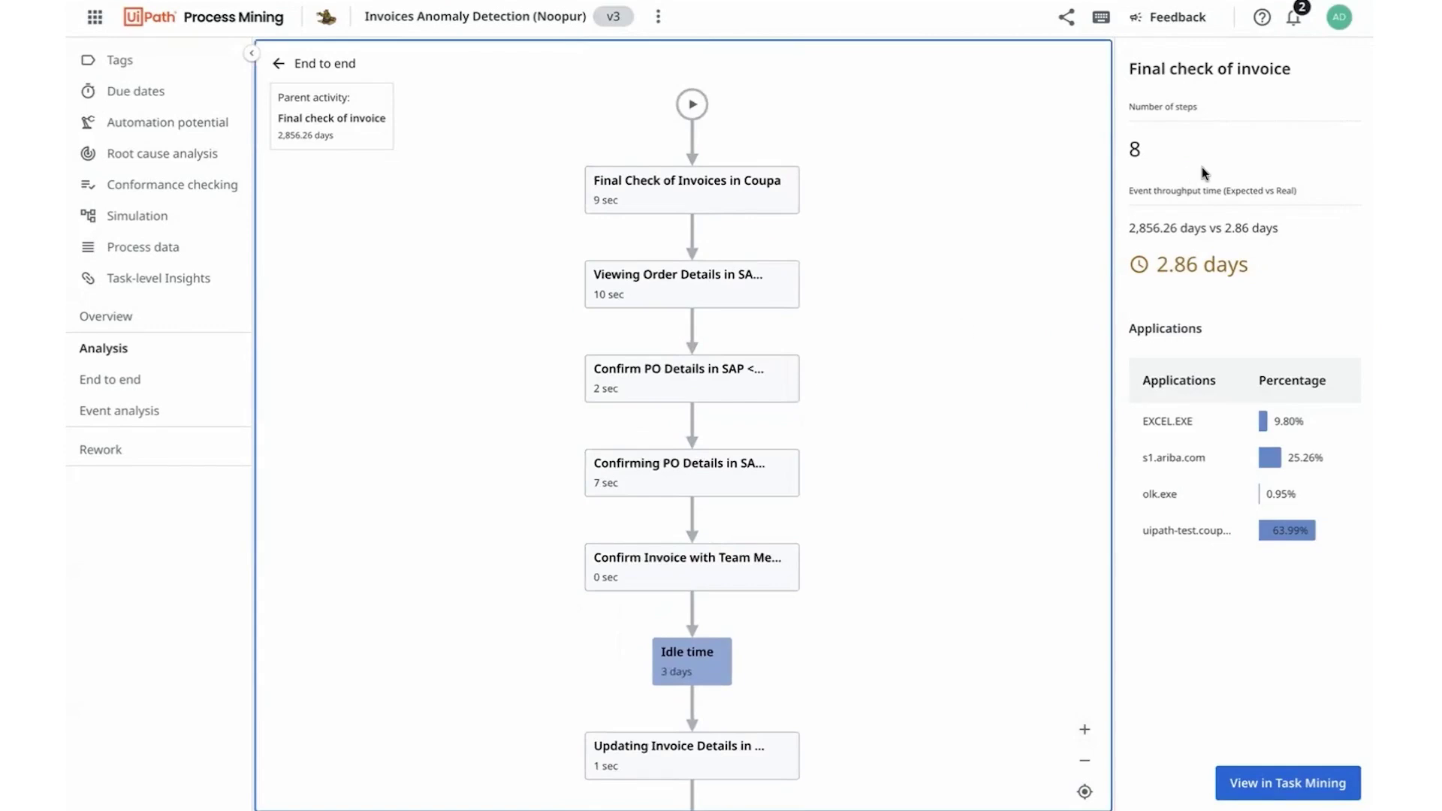
double_click(1142, 153)
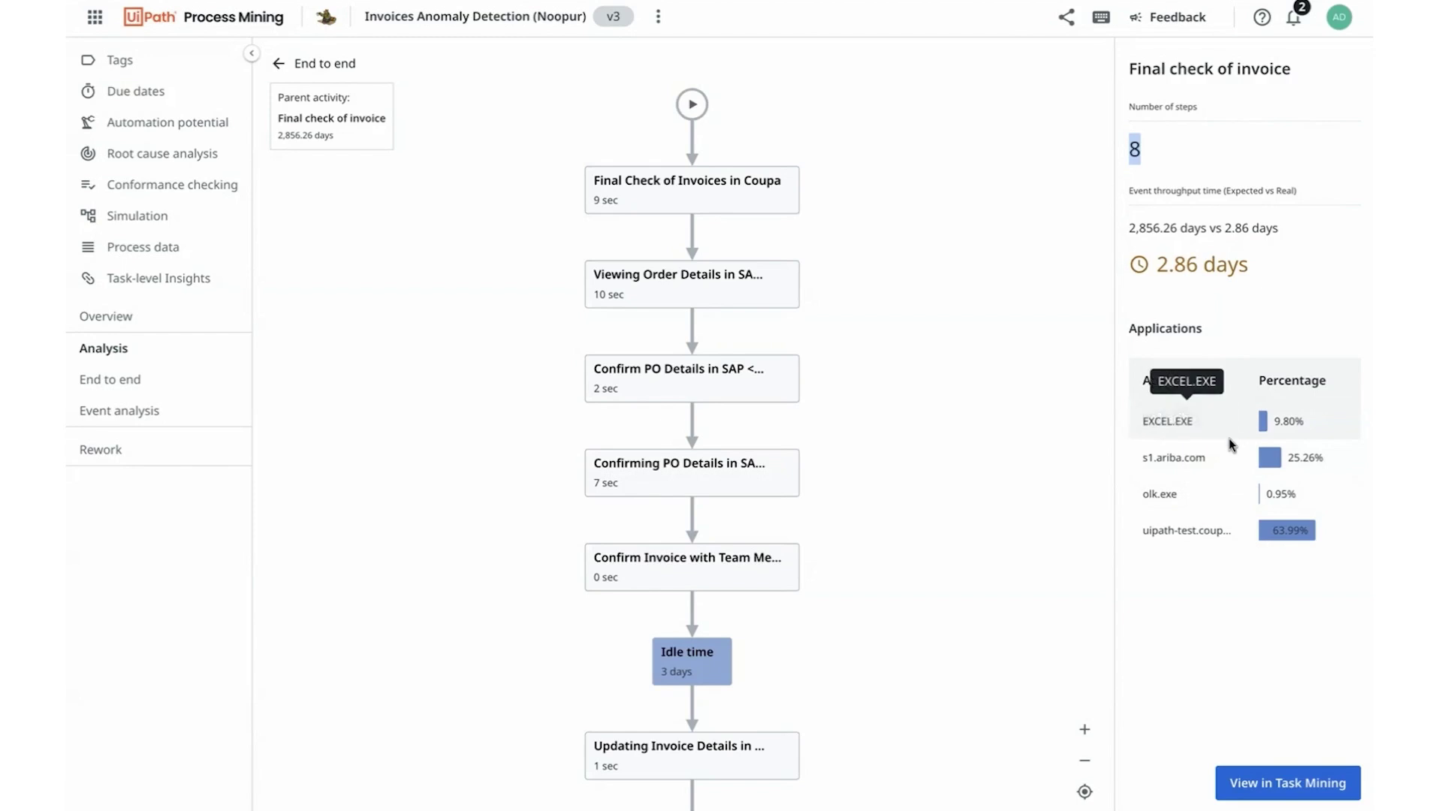
Open the ideal trace in Task Mining with enlarged step cards showing screenshot previews, and browse it
click(1269, 784)
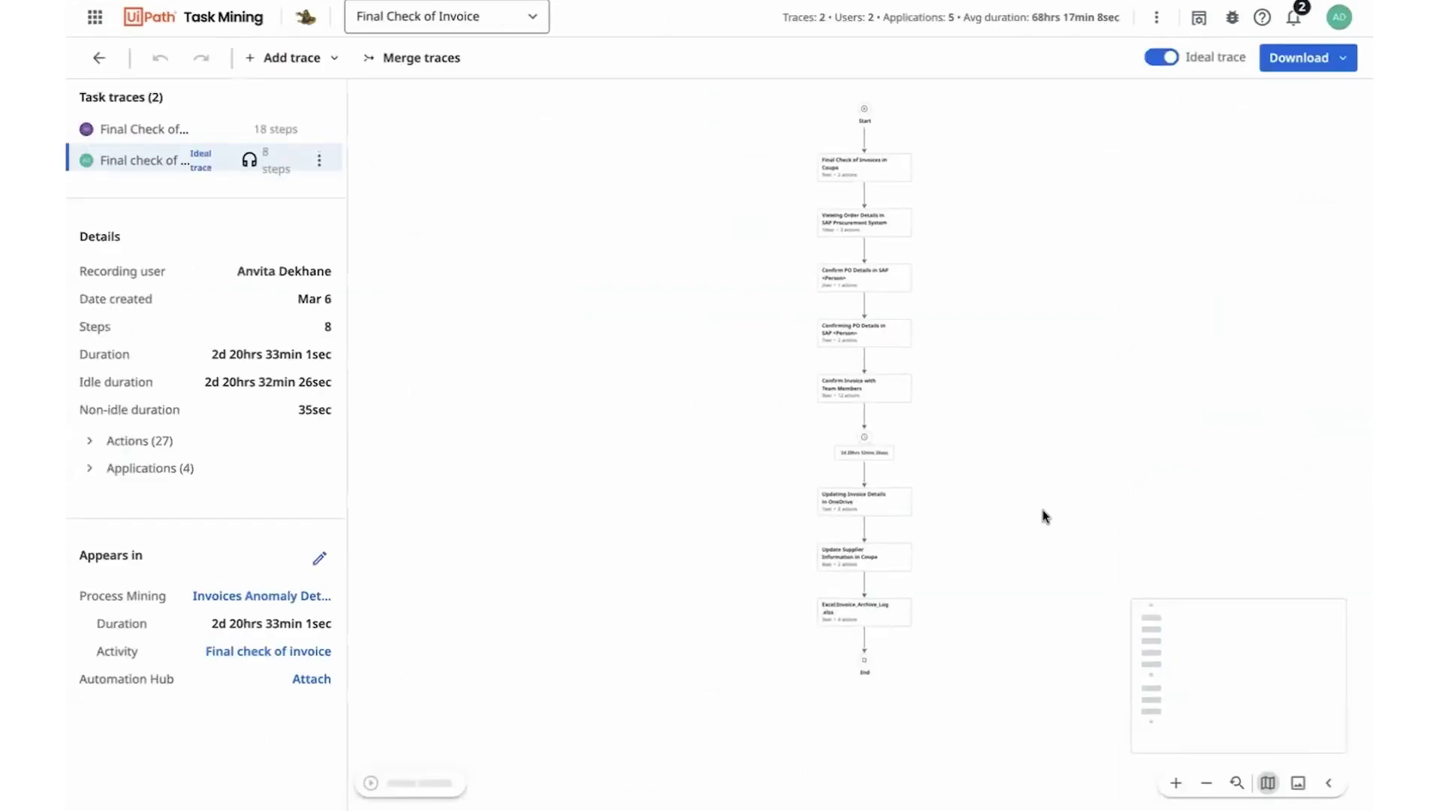
click(1176, 784)
click(1299, 783)
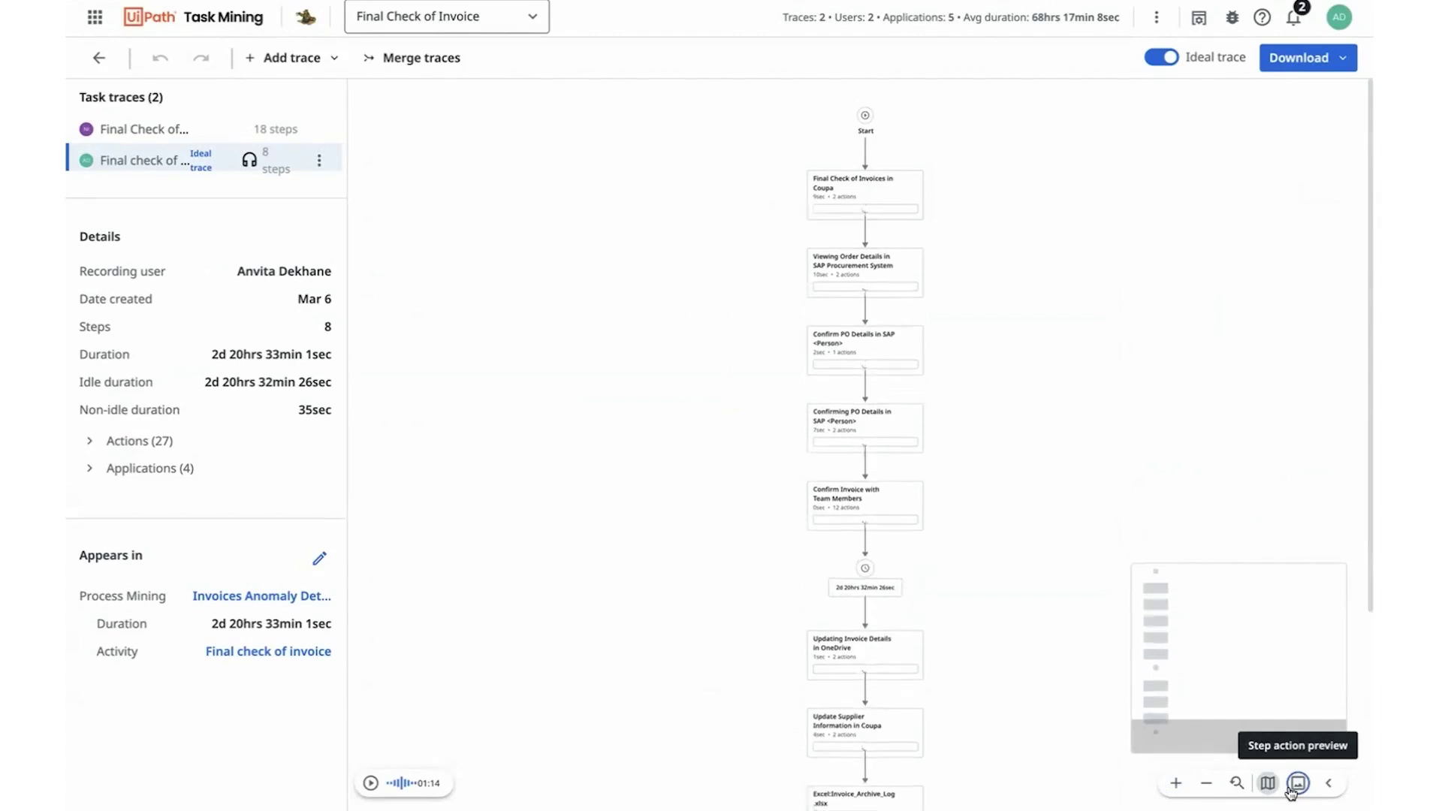
click(1177, 783)
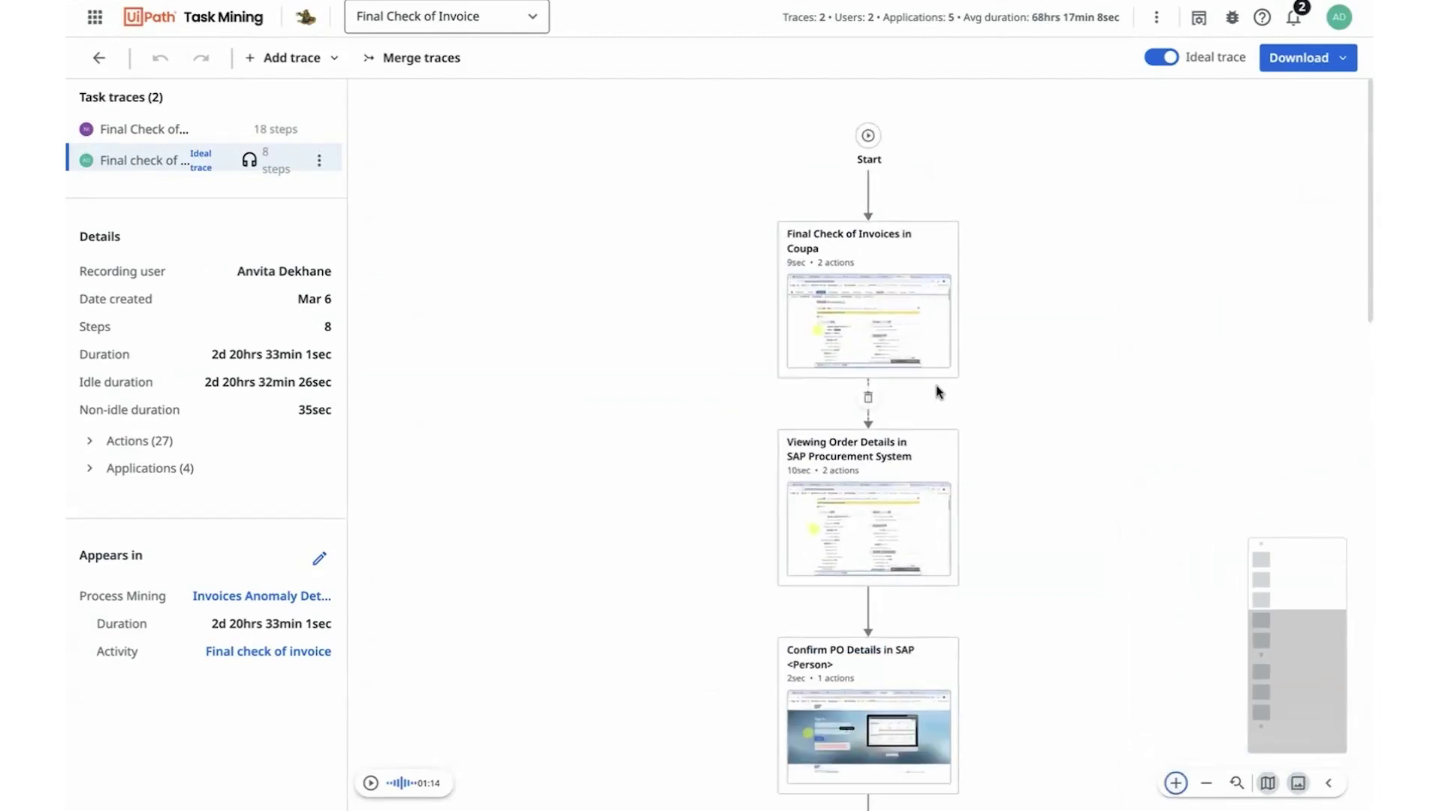
scroll(940, 388, down, 5)
scroll(938, 391, down, 5)
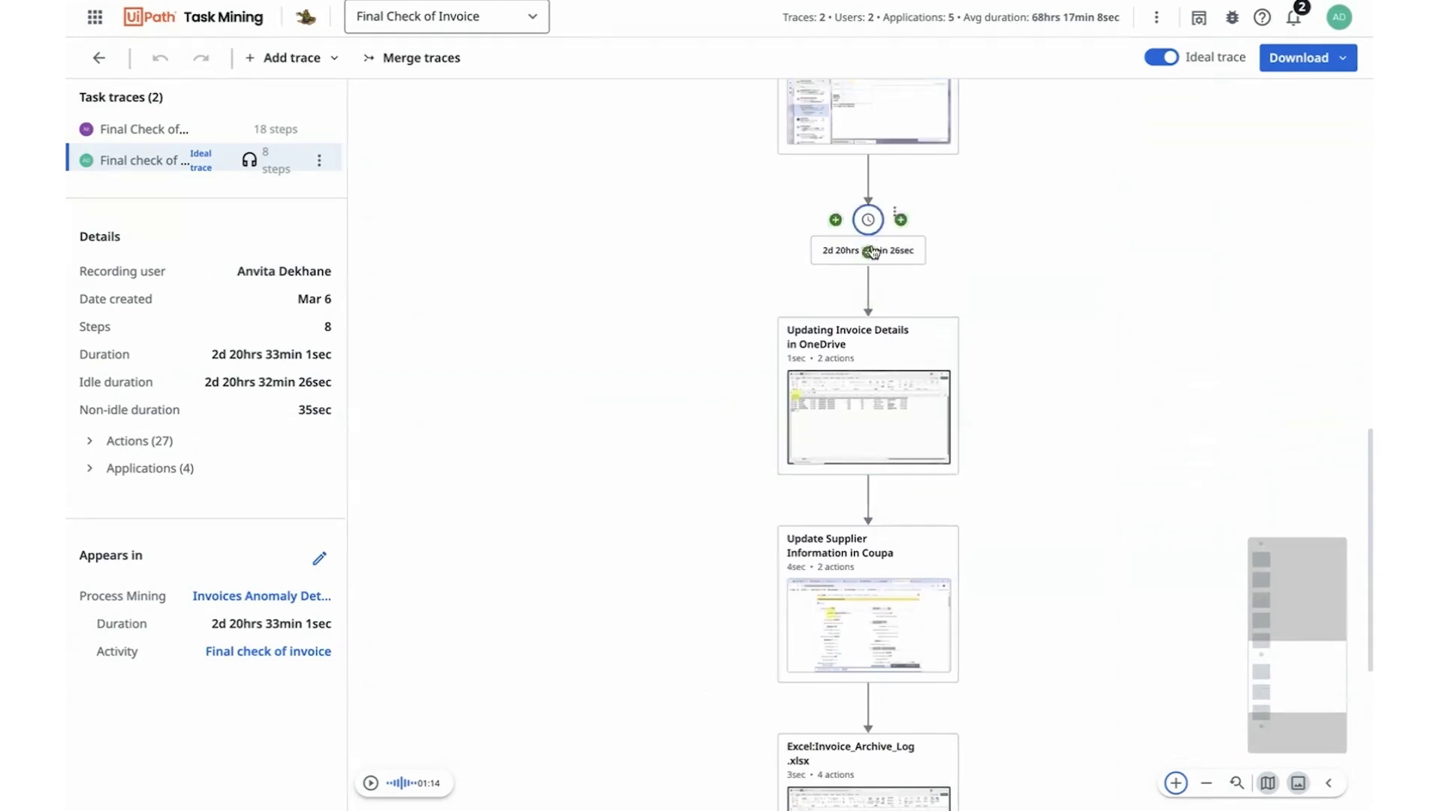
mouse_move(890, 252)
scroll(998, 236, up, 2)
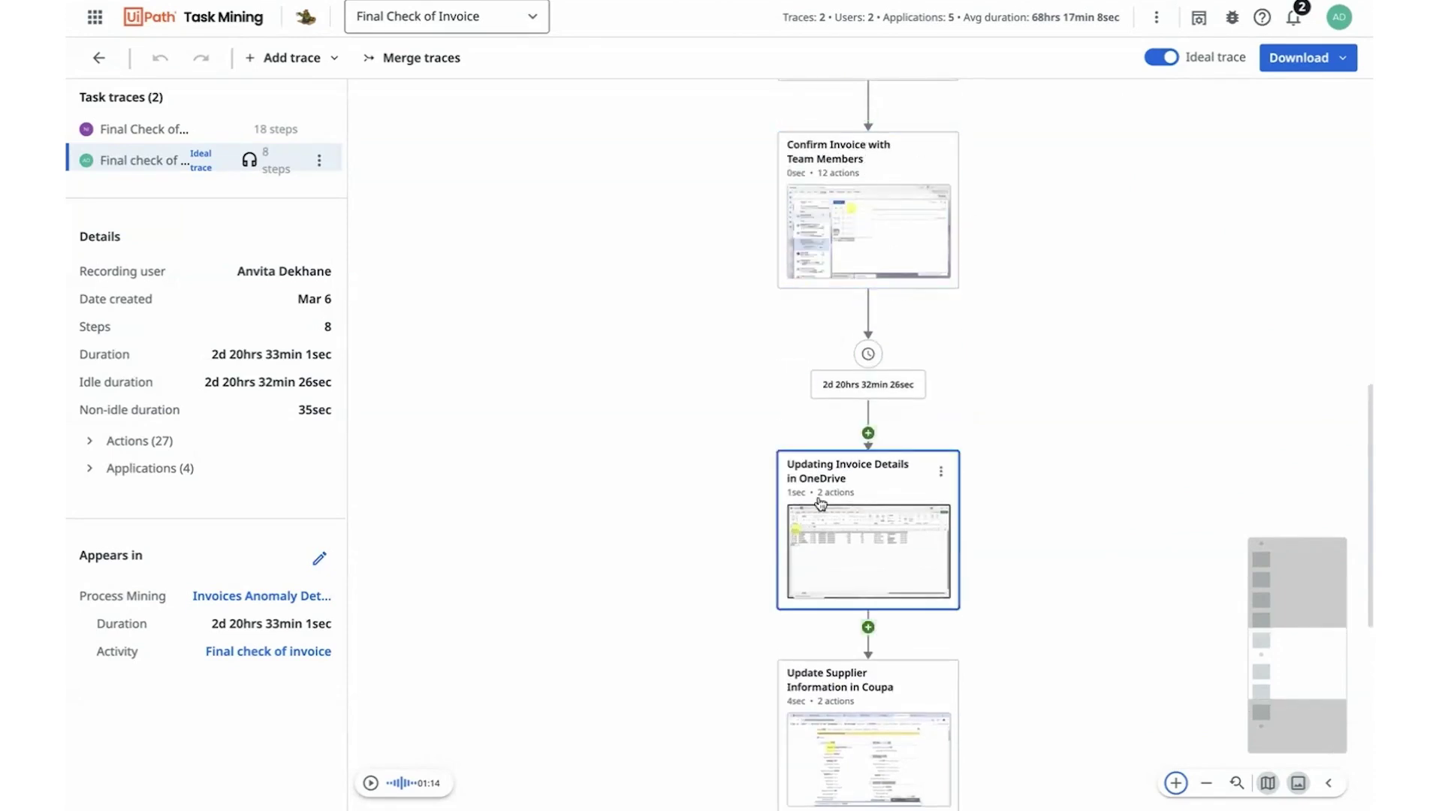
scroll(742, 320, up, 10)
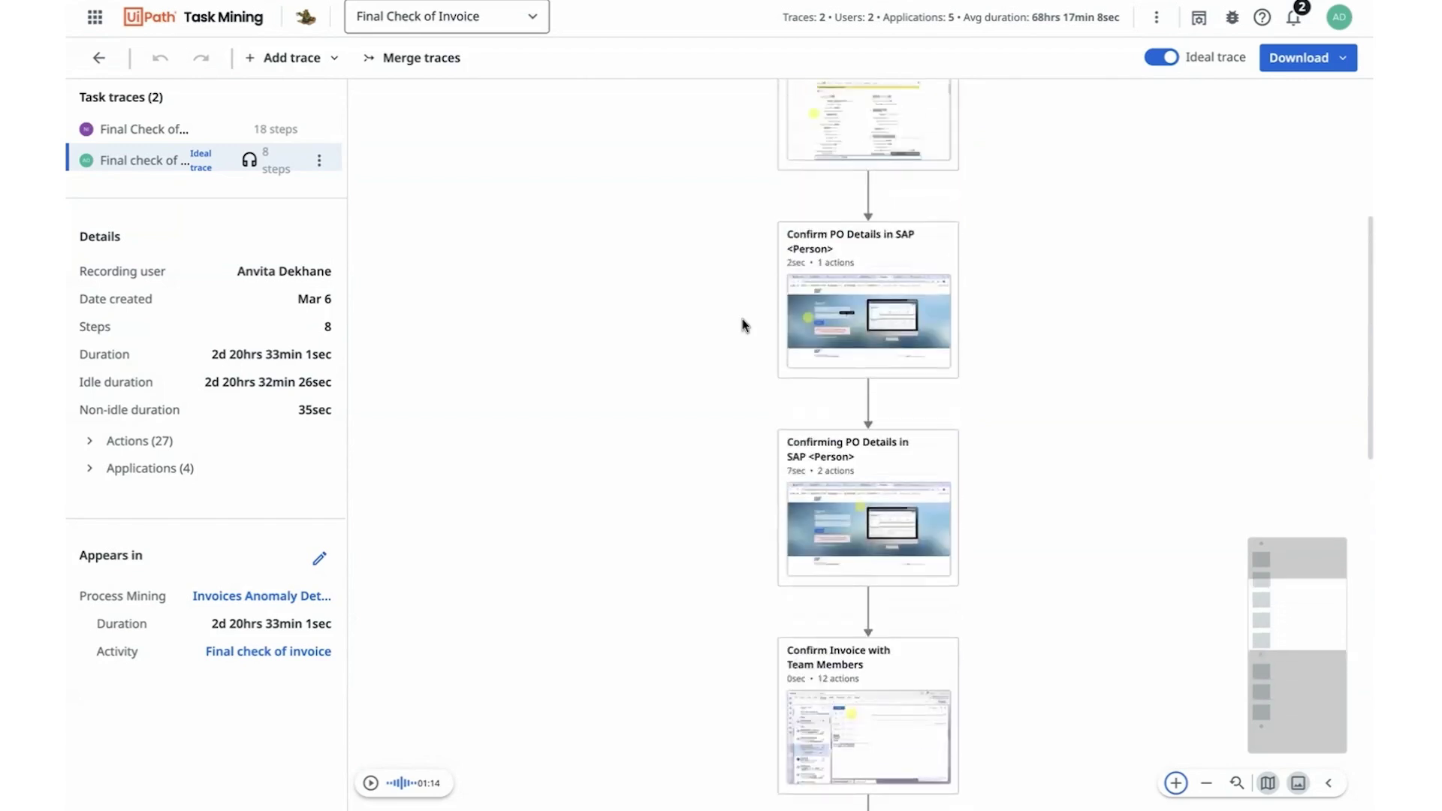
scroll(742, 325, up, 3)
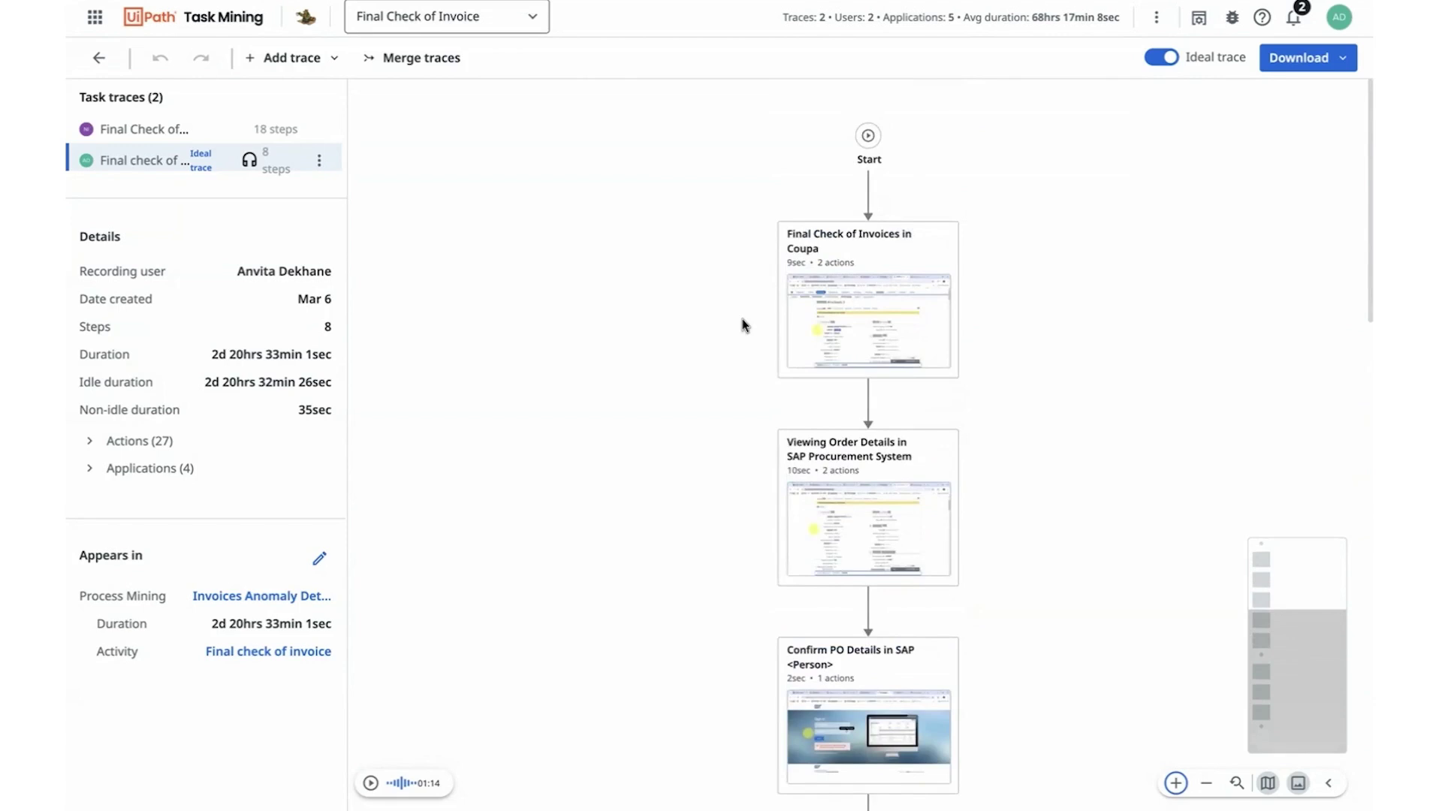
Show the trace's Download options and expand the Export as .csv choices
click(1280, 66)
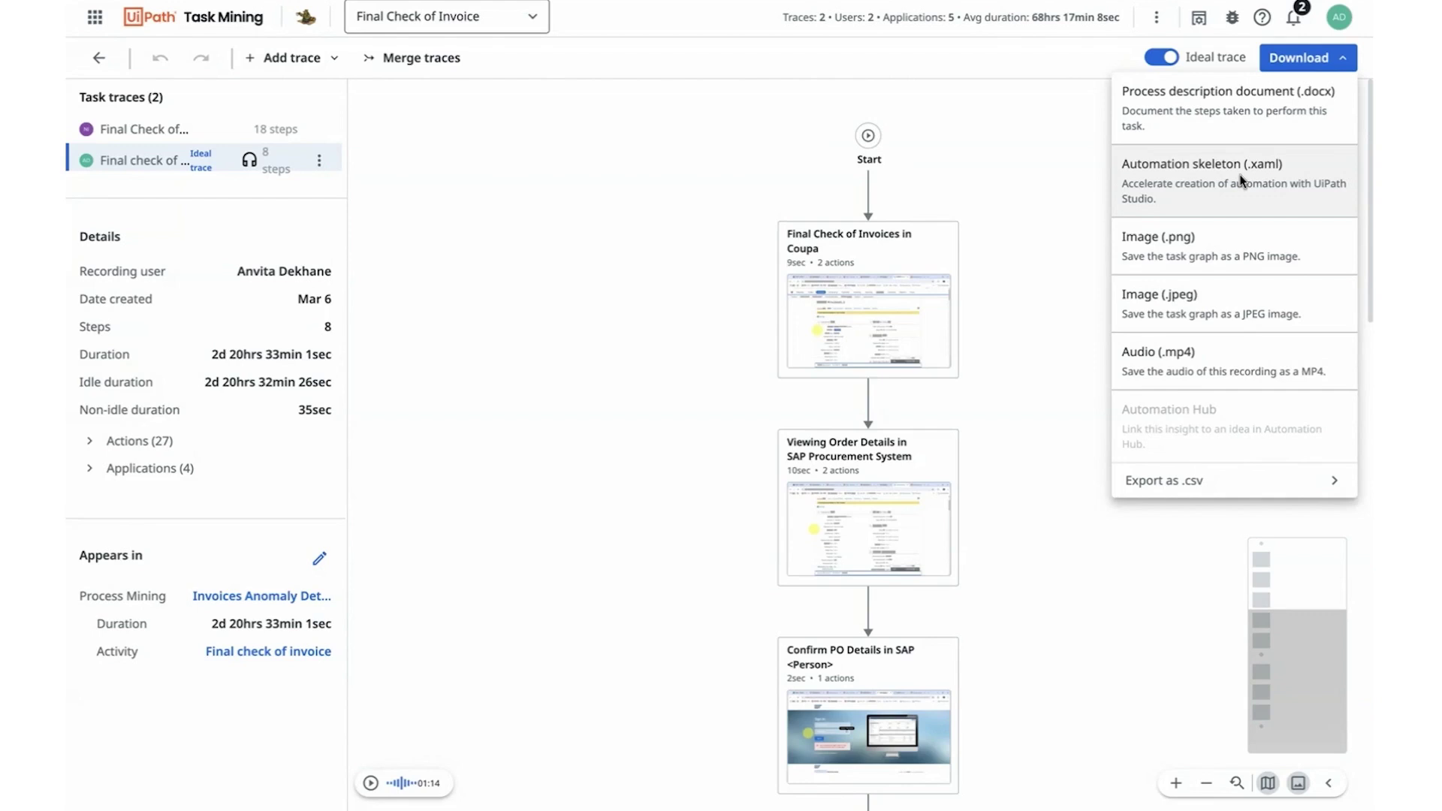
click(1178, 492)
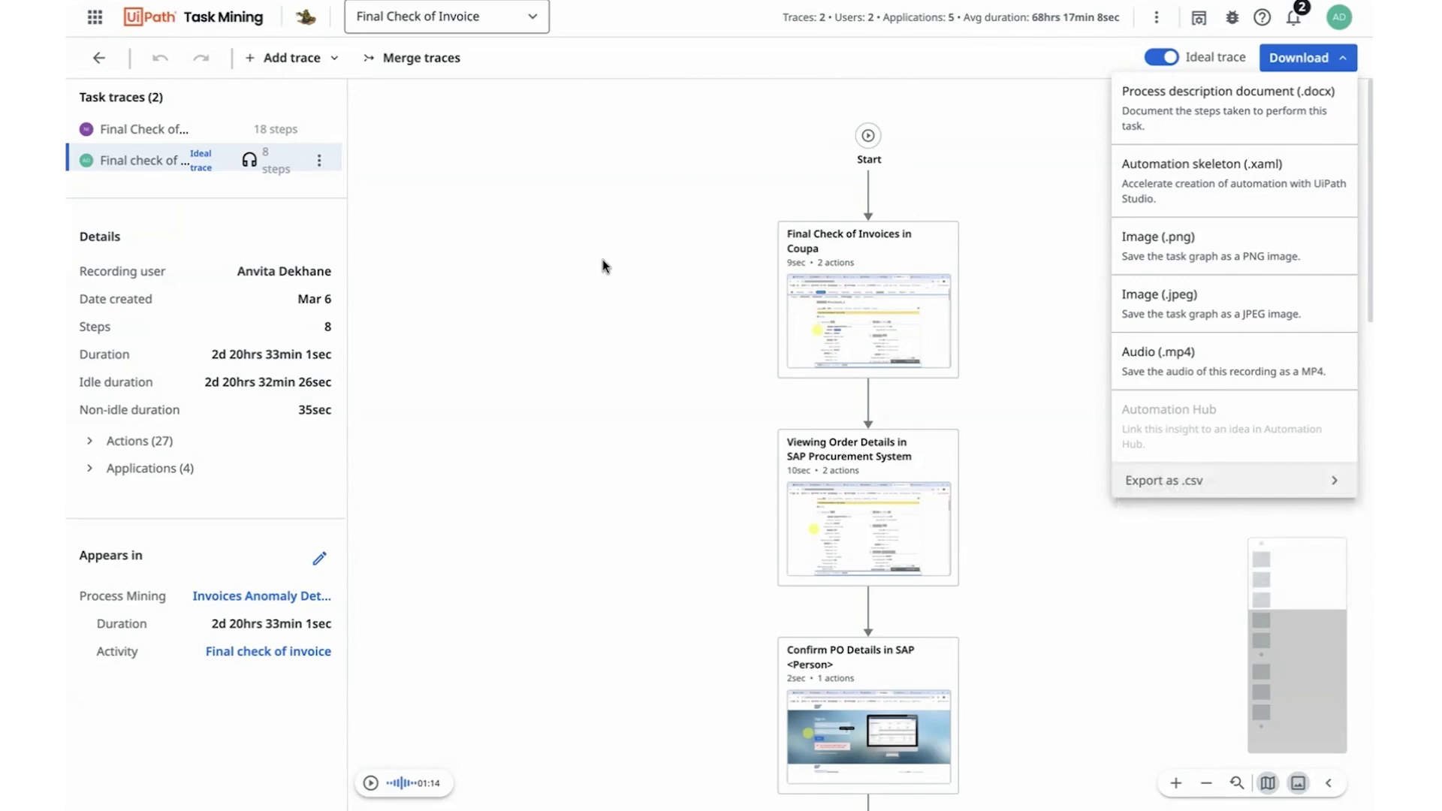
Dismiss the Download dropdown to return to the Final Check of Invoice trace
click(602, 260)
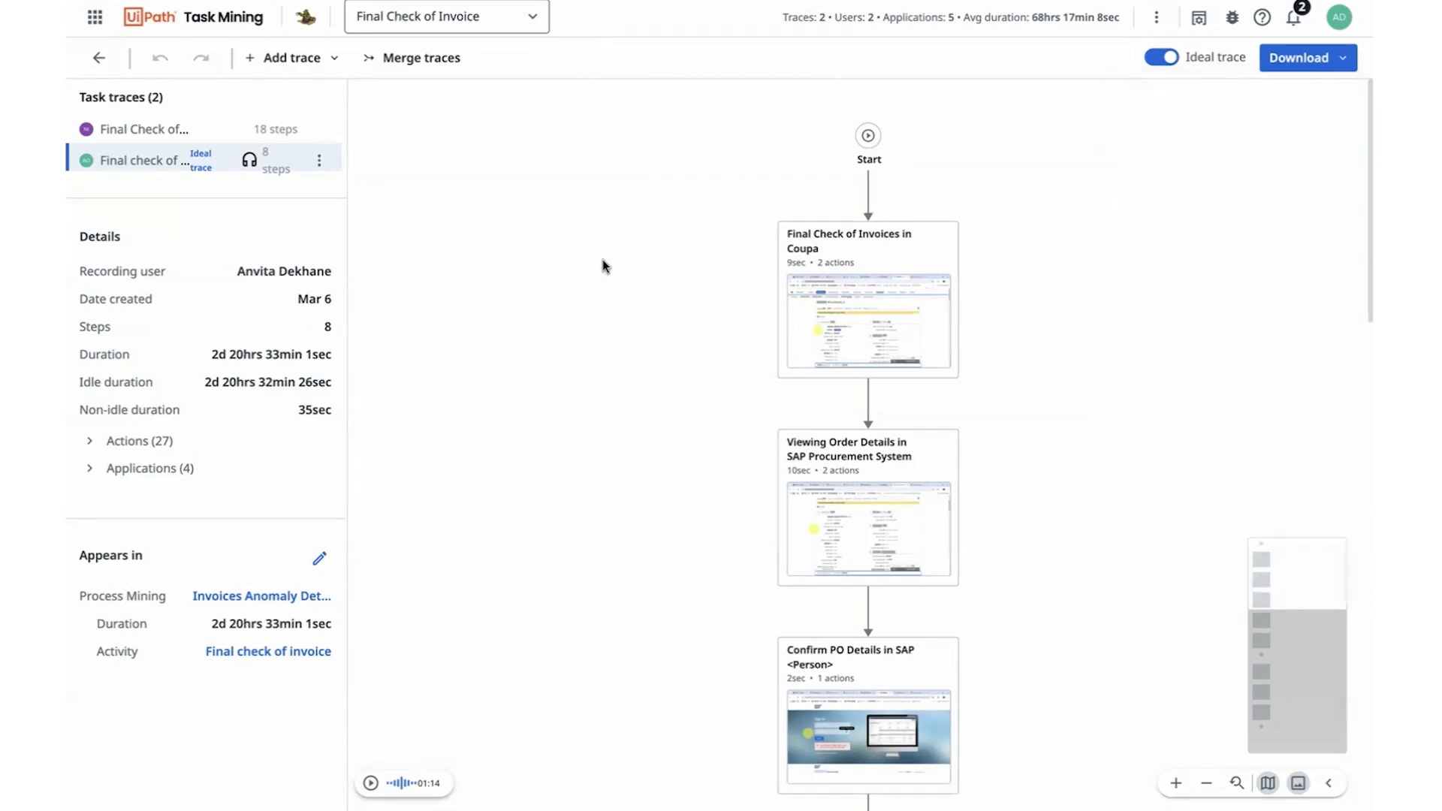